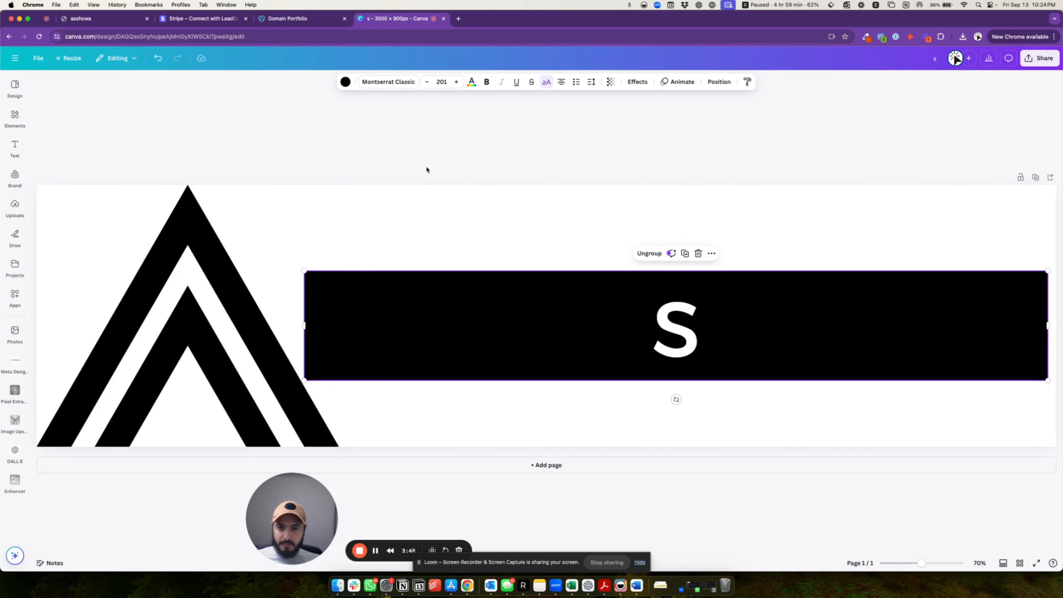
Step: Replace the letter S in the black bar with the text "aashowa"
{"action": "left_click", "coordinate": [711, 331]}
{"action": "left_click", "coordinate": [711, 332]}
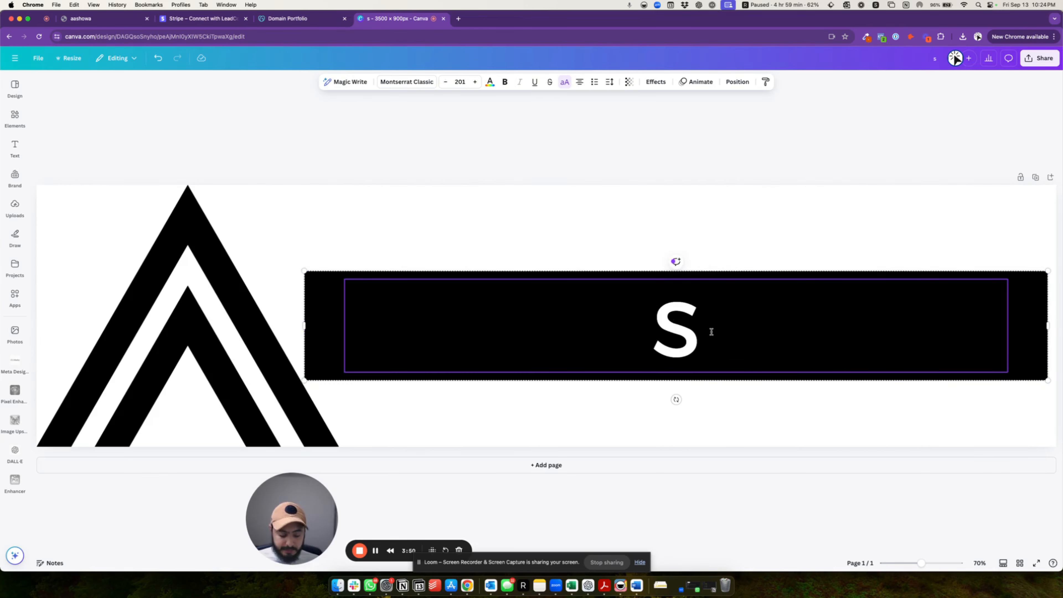
{"action": "key", "text": "BackSpace"}
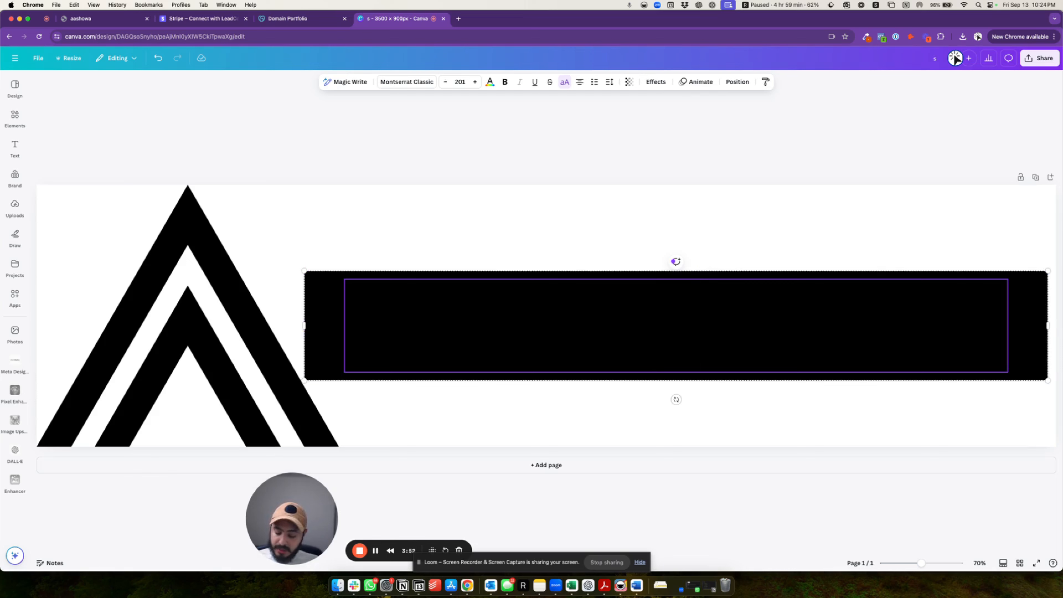
{"action": "type", "text": "aashowa"}
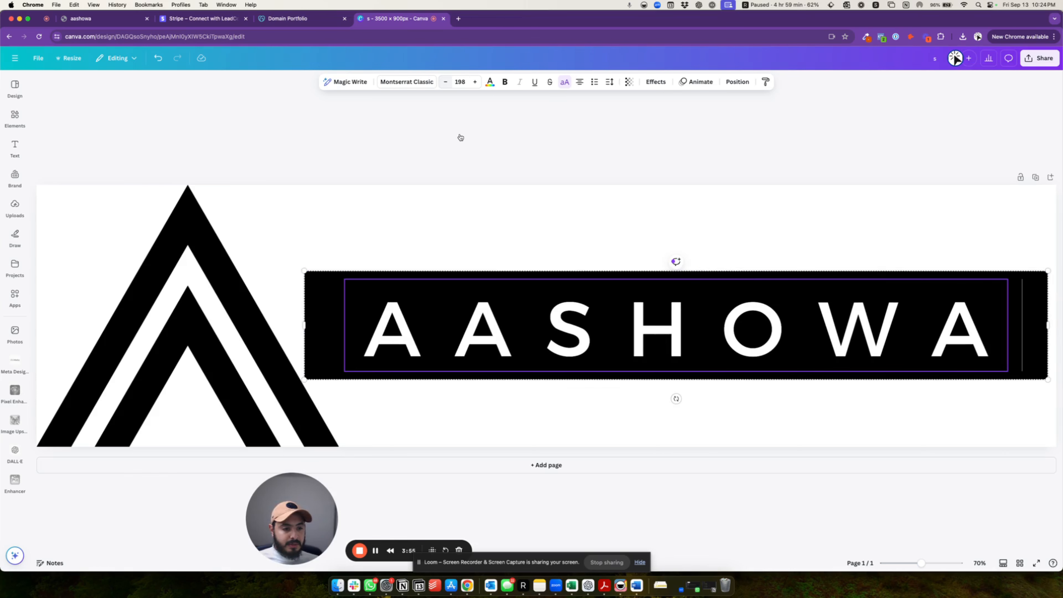
Step: Stretch the lettering and its black bar toward the triangle emblem, and ungroup them
{"action": "left_click", "coordinate": [327, 324]}
{"action": "mouse_move", "coordinate": [304, 325]}
{"action": "left_mouse_down"}
{"action": "mouse_move", "coordinate": [344, 325]}
{"action": "mouse_move", "coordinate": [297, 328]}
{"action": "left_mouse_up"}
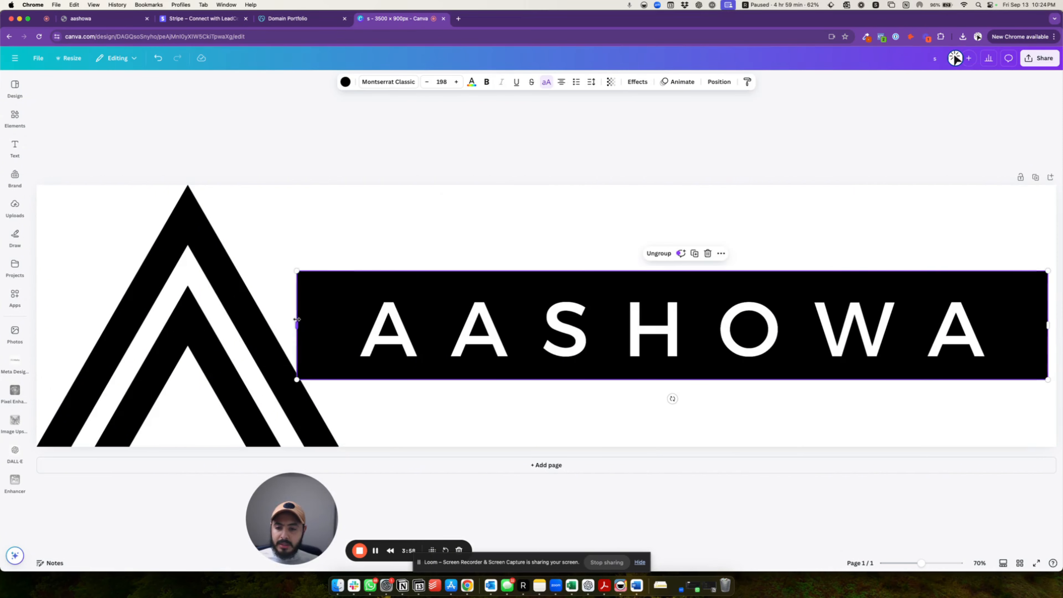
{"action": "key", "text": "super+shift+g"}
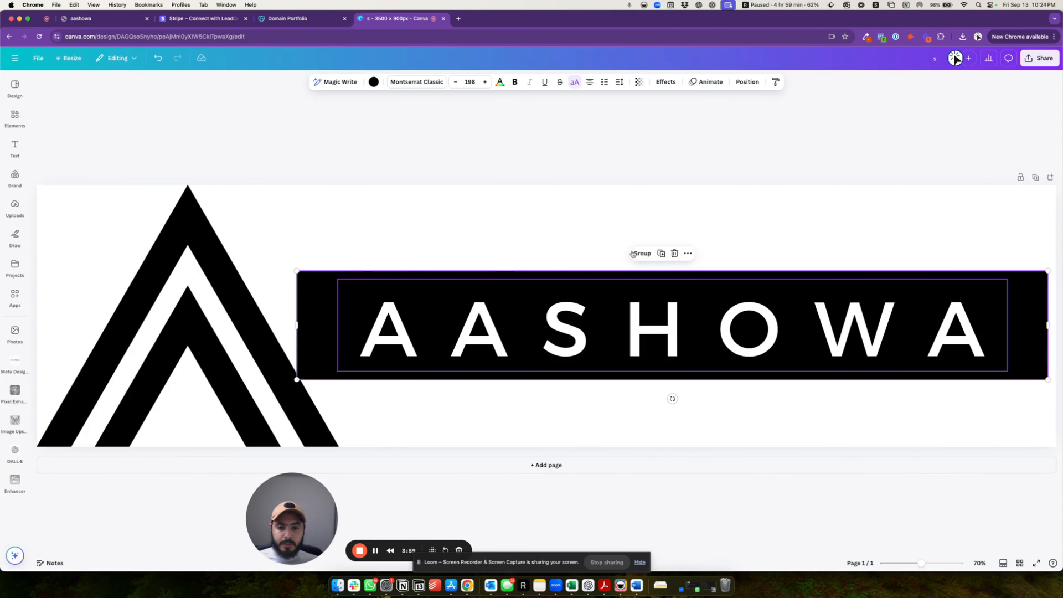
{"action": "mouse_move", "coordinate": [298, 325]}
{"action": "left_mouse_down"}
{"action": "mouse_move", "coordinate": [356, 326]}
{"action": "mouse_move", "coordinate": [292, 317]}
{"action": "left_mouse_up"}
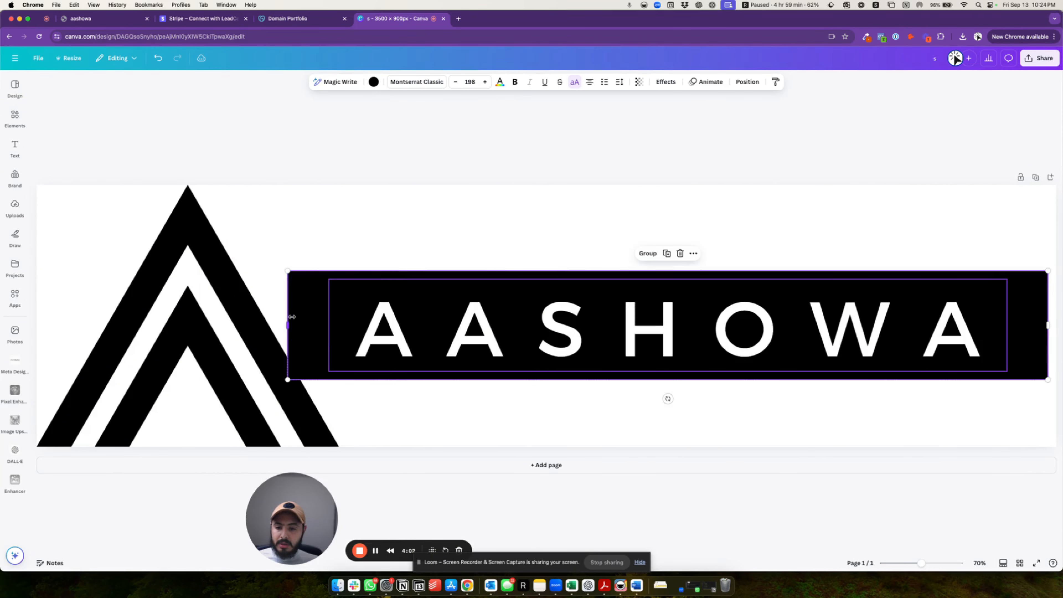
{"action": "left_click", "coordinate": [378, 401]}
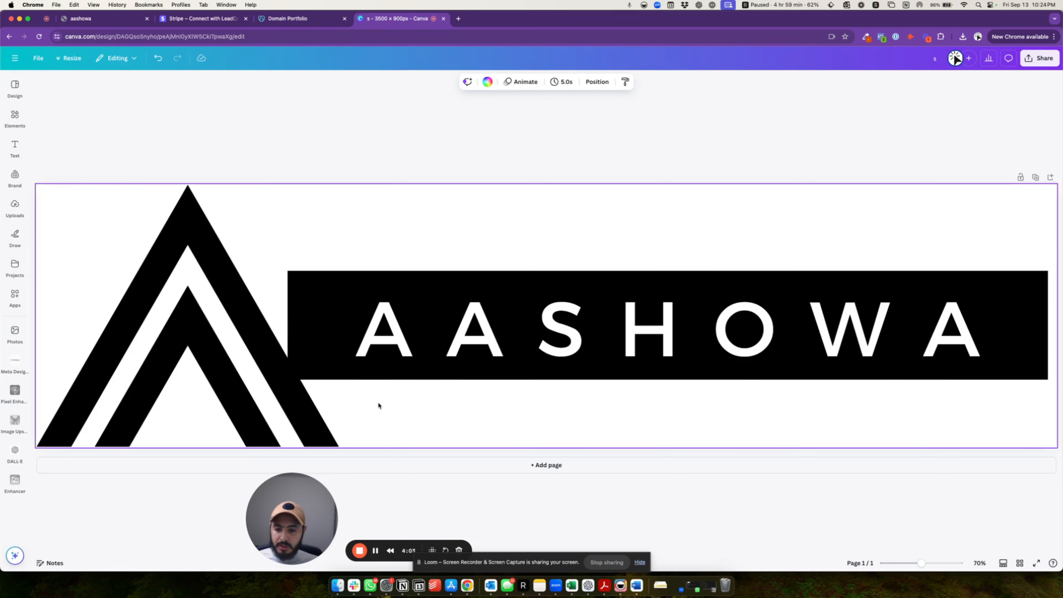
Step: Shorten the black bar at both ends so it starts at the emblem's right edge and ends just past the lettering
{"action": "left_click", "coordinate": [289, 329]}
{"action": "left_click_drag", "start_coordinate": [287, 329], "coordinate": [337, 329]}
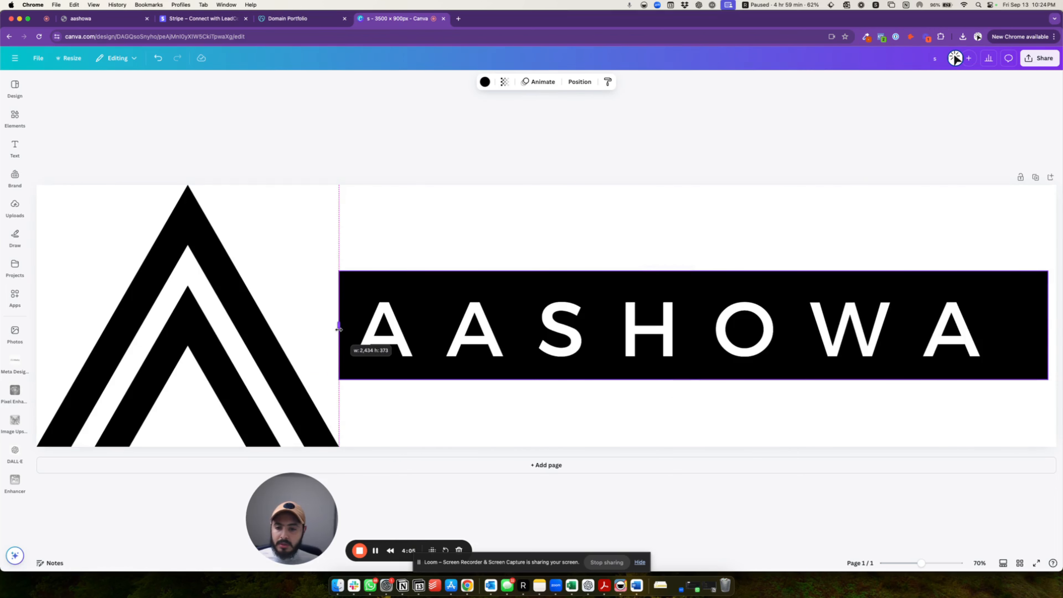
{"action": "left_click_drag", "start_coordinate": [1049, 325], "coordinate": [995, 327]}
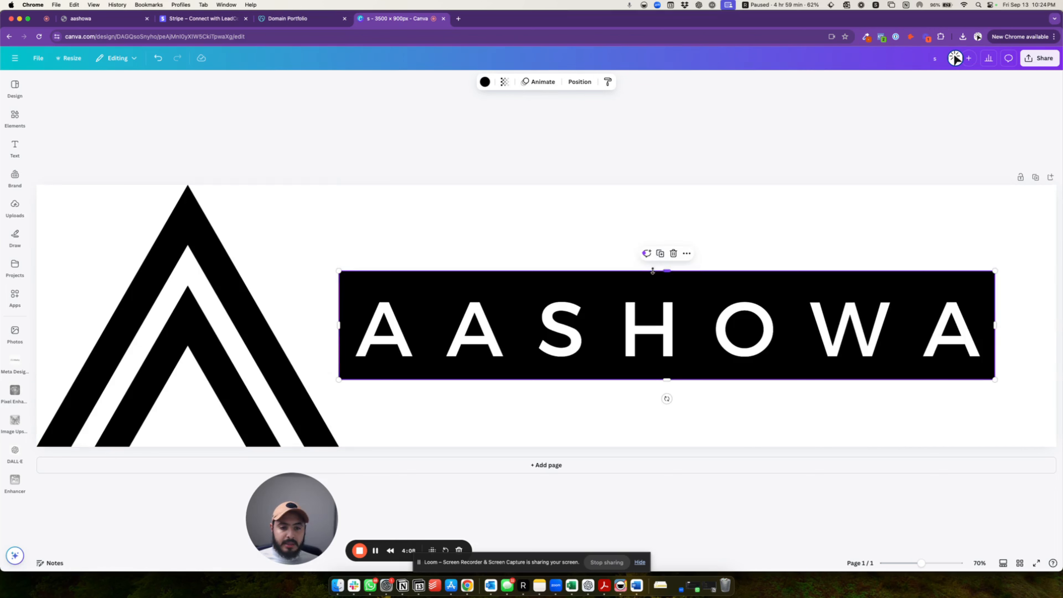
{"action": "left_click", "coordinate": [568, 231]}
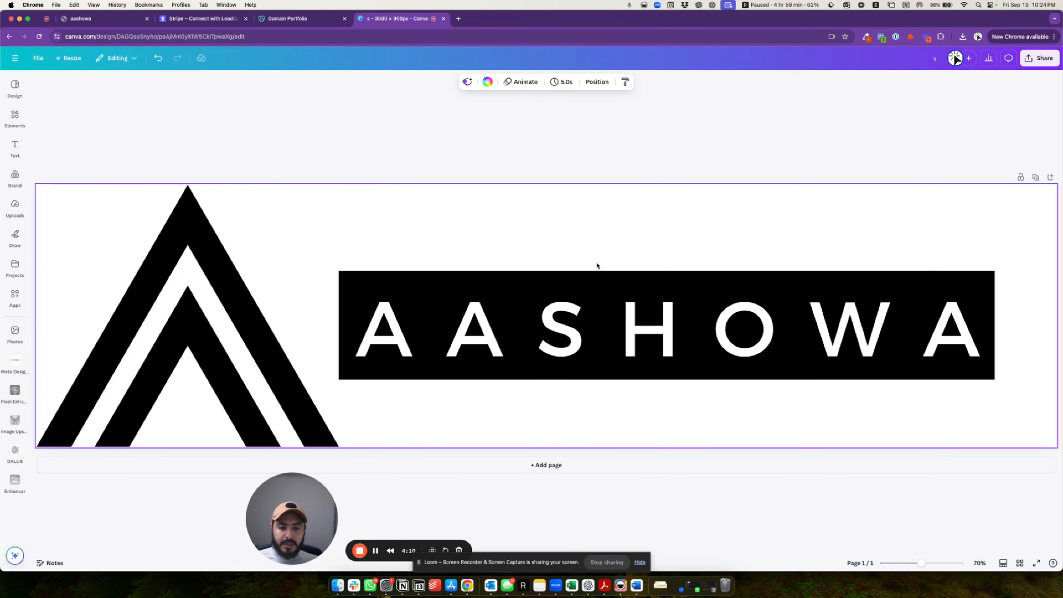
{"action": "mouse_move", "coordinate": [306, 268]}
{"action": "left_mouse_down"}
{"action": "mouse_move", "coordinate": [454, 304]}
{"action": "mouse_move", "coordinate": [313, 285]}
{"action": "mouse_move", "coordinate": [319, 255]}
{"action": "mouse_move", "coordinate": [304, 256]}
{"action": "left_mouse_up"}
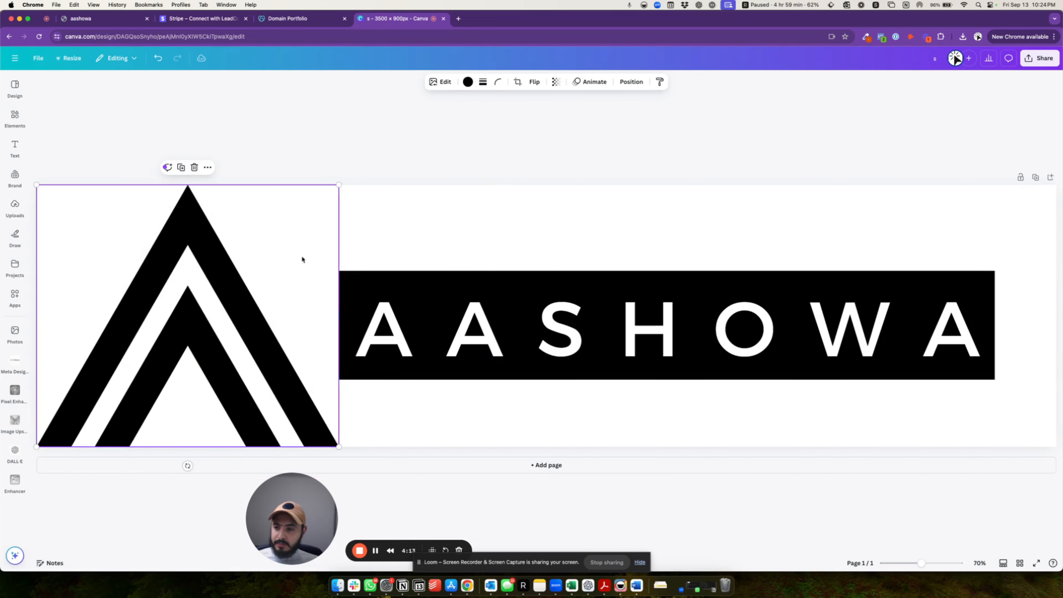
{"action": "left_click", "coordinate": [459, 257]}
{"action": "left_click", "coordinate": [499, 277]}
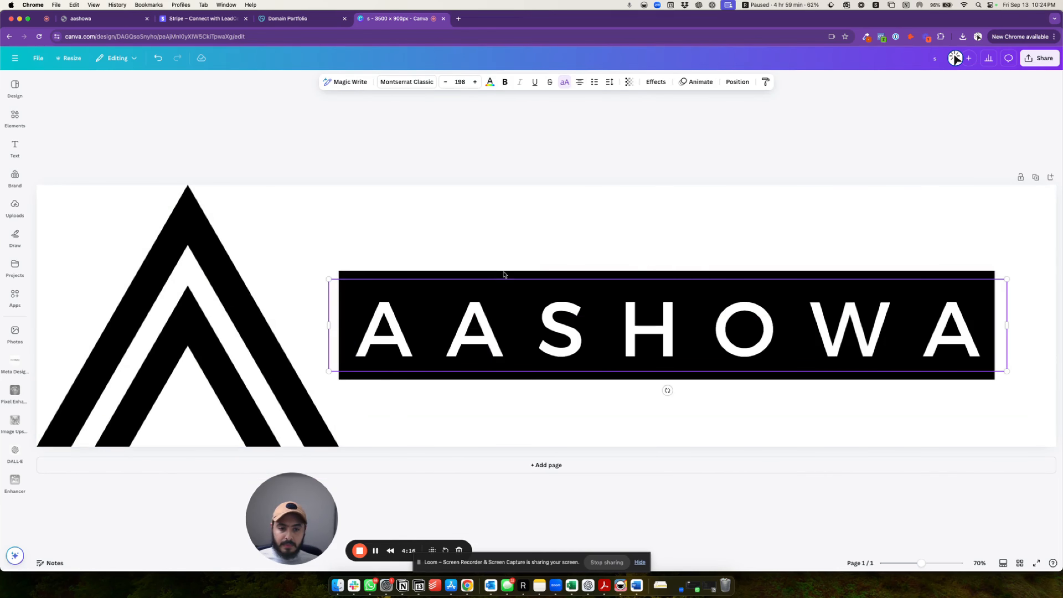
{"action": "left_click", "coordinate": [788, 494]}
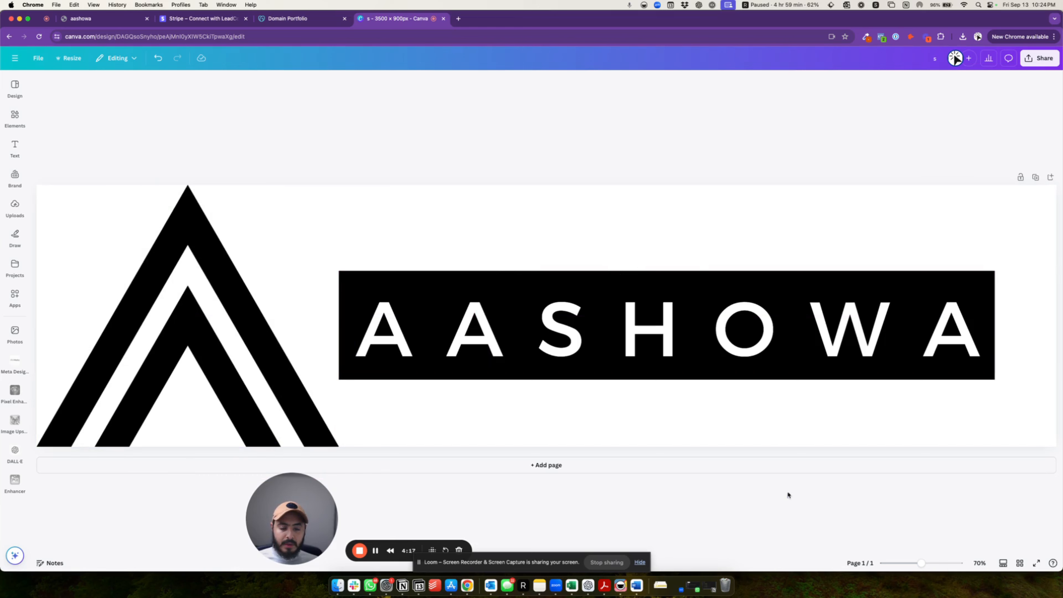
Step: Group the lettering with the black bar, then enlarge and reposition the group to reach nearly the canvas's right edge
{"action": "left_click", "coordinate": [831, 329]}
{"action": "key", "text": "super+g"}
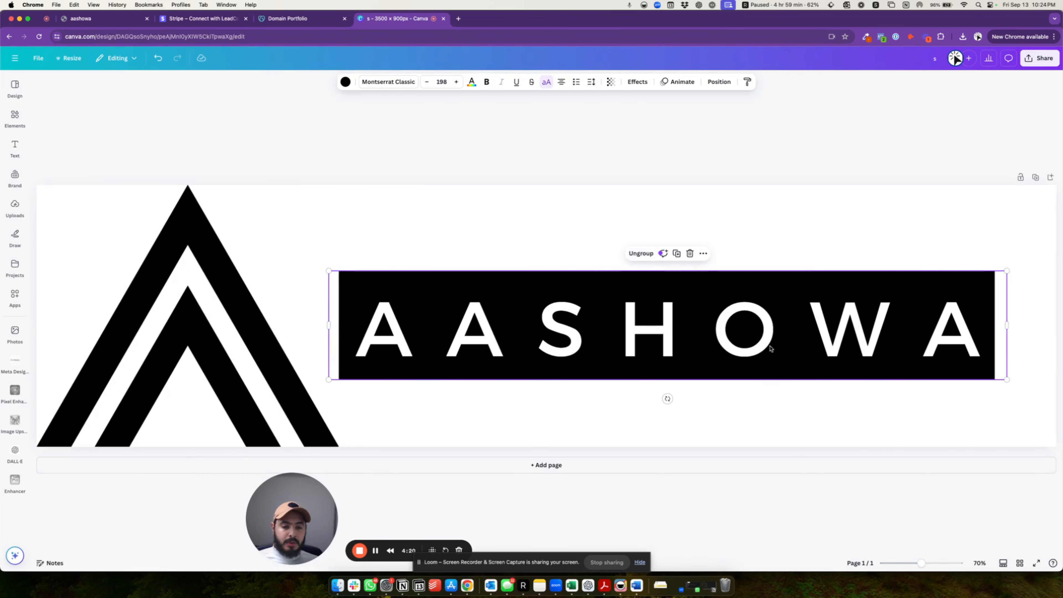
{"action": "left_click_drag", "start_coordinate": [831, 329], "coordinate": [786, 304]}
{"action": "left_click_drag", "start_coordinate": [961, 355], "coordinate": [1057, 369]}
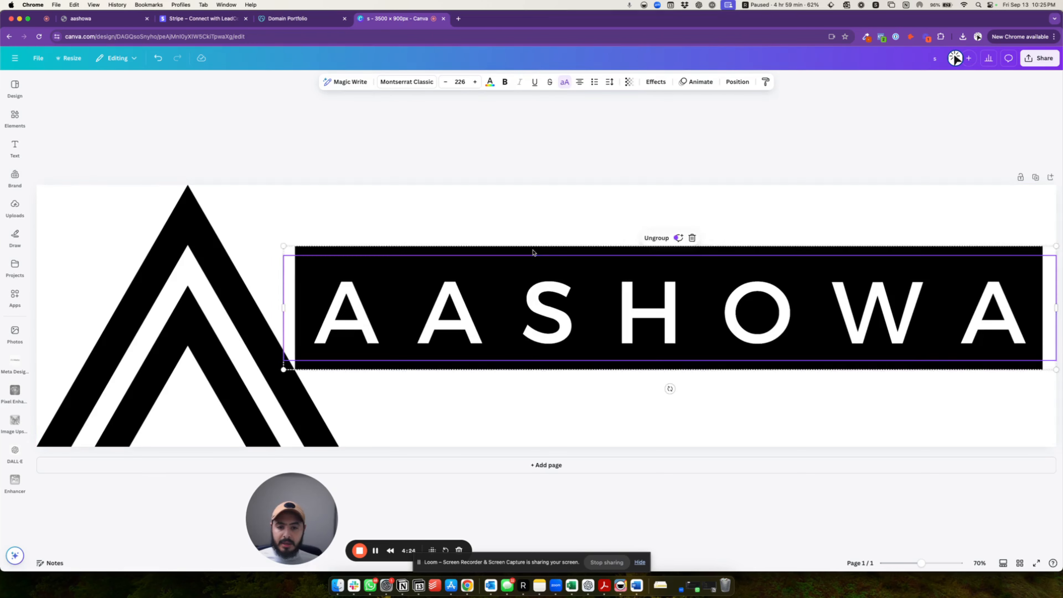
{"action": "left_click_drag", "start_coordinate": [535, 253], "coordinate": [546, 255]}
{"action": "left_click", "coordinate": [580, 405]}
Step: Change the AASHOWA lettering colour to yellow
{"action": "left_click", "coordinate": [384, 257]}
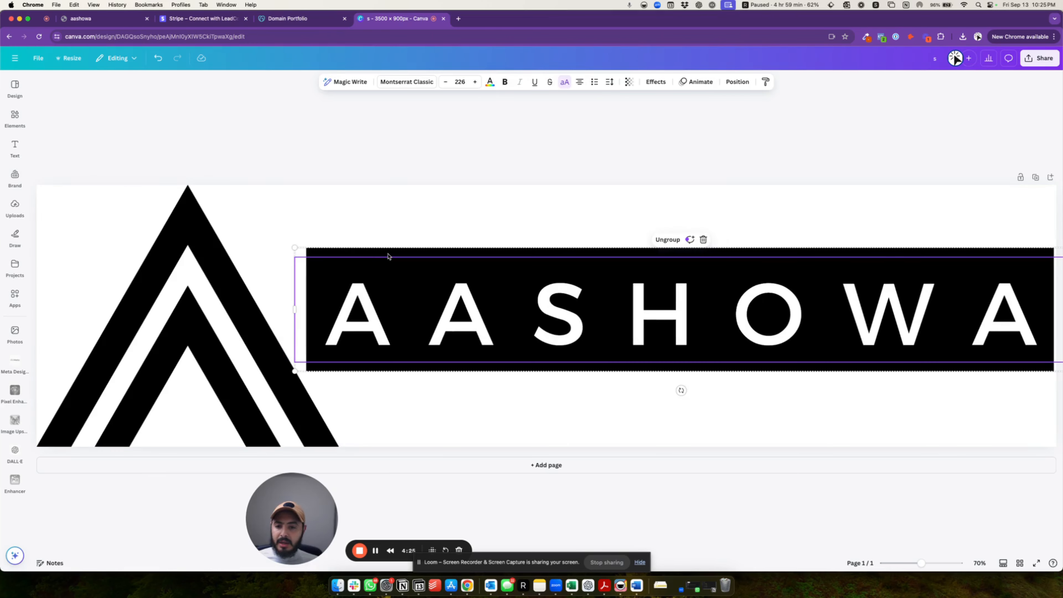
{"action": "left_click", "coordinate": [490, 83]}
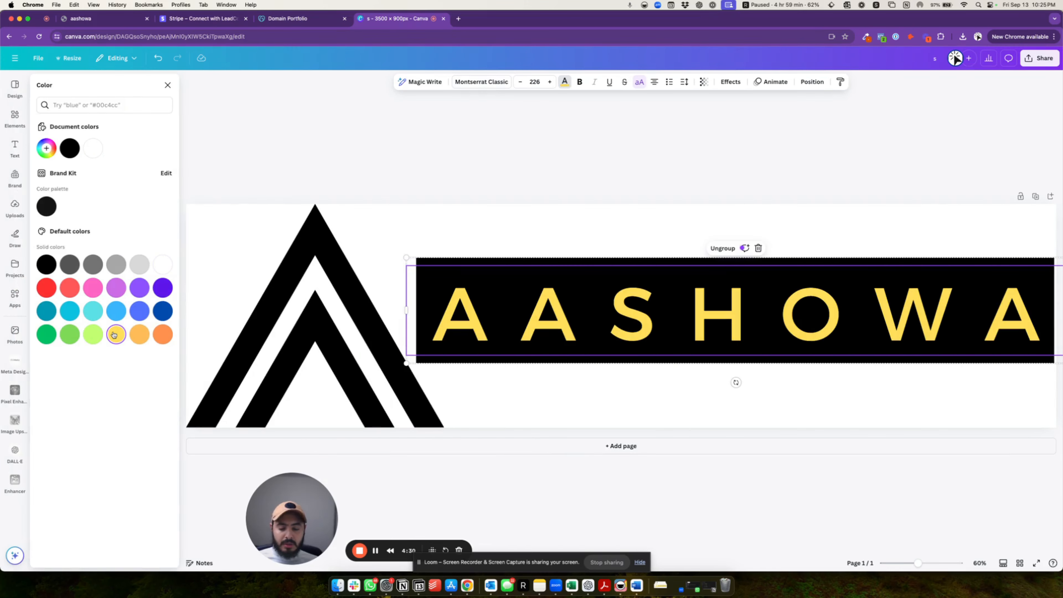
{"action": "left_click", "coordinate": [477, 249]}
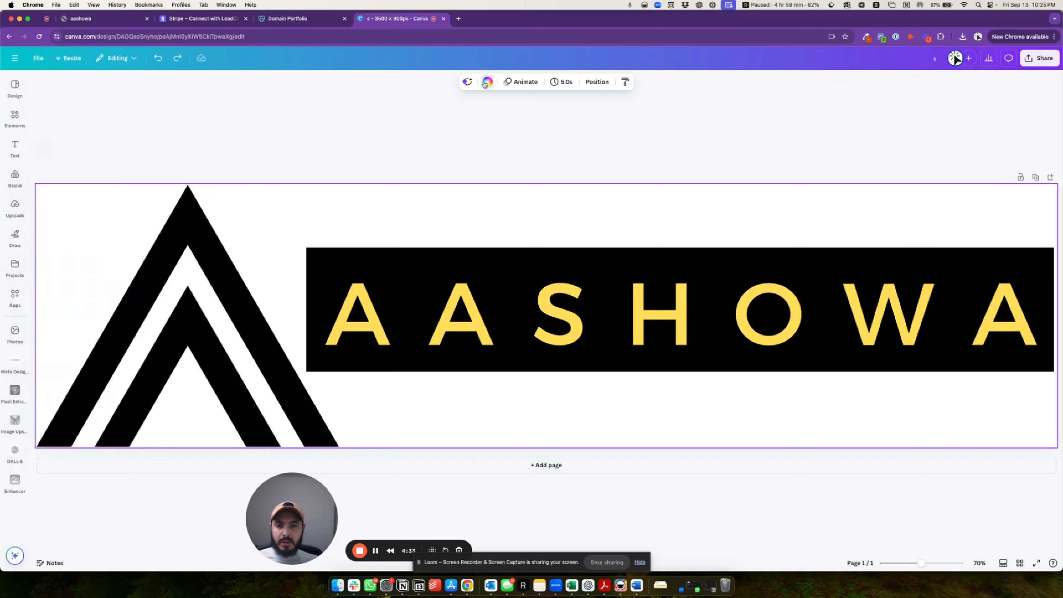
{"action": "left_click", "coordinate": [486, 83]}
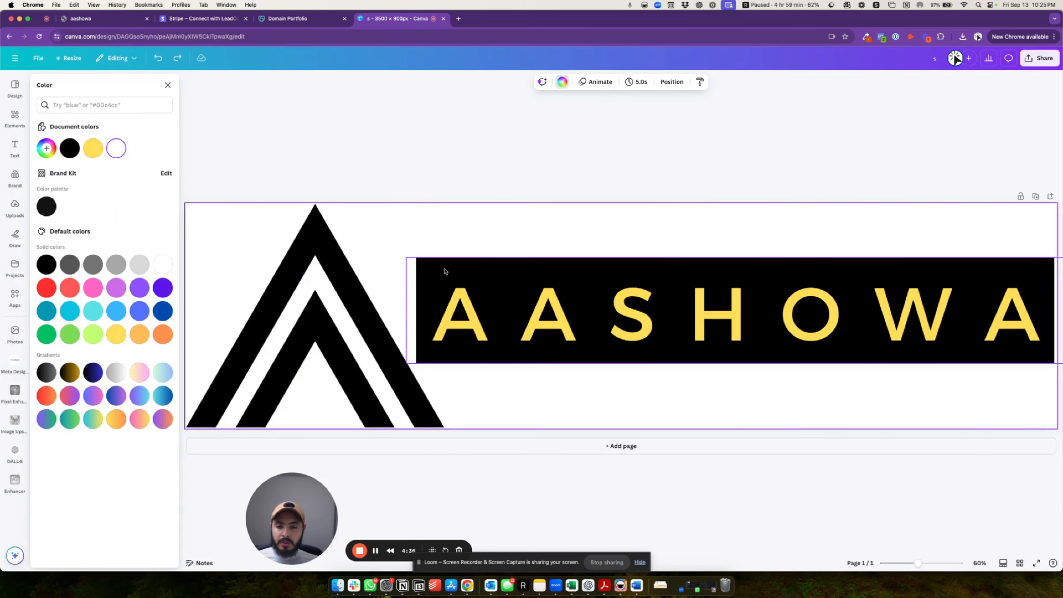
{"action": "double_click", "coordinate": [445, 271]}
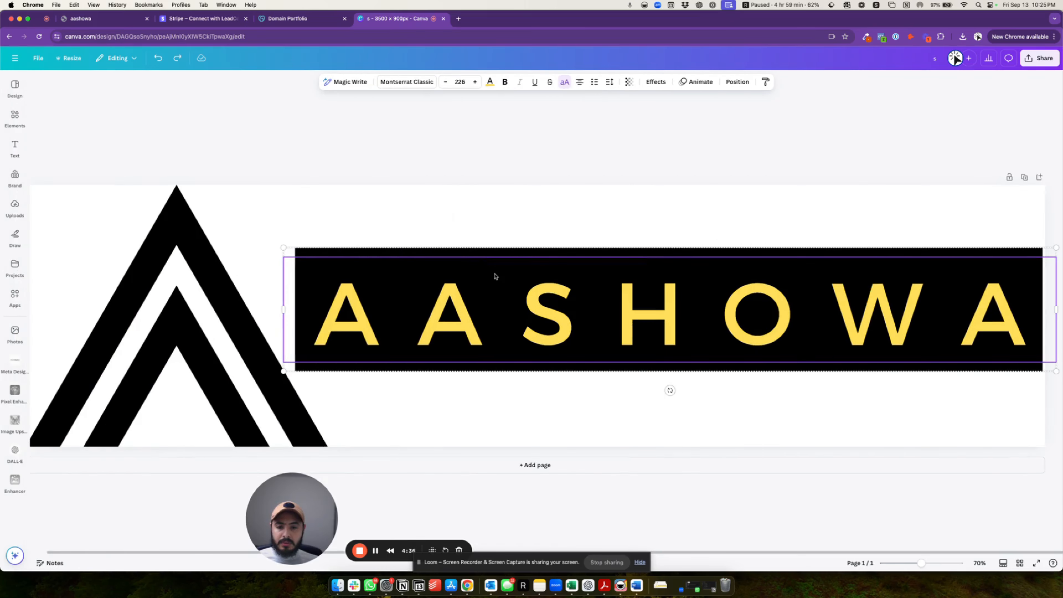
{"action": "left_click", "coordinate": [490, 82]}
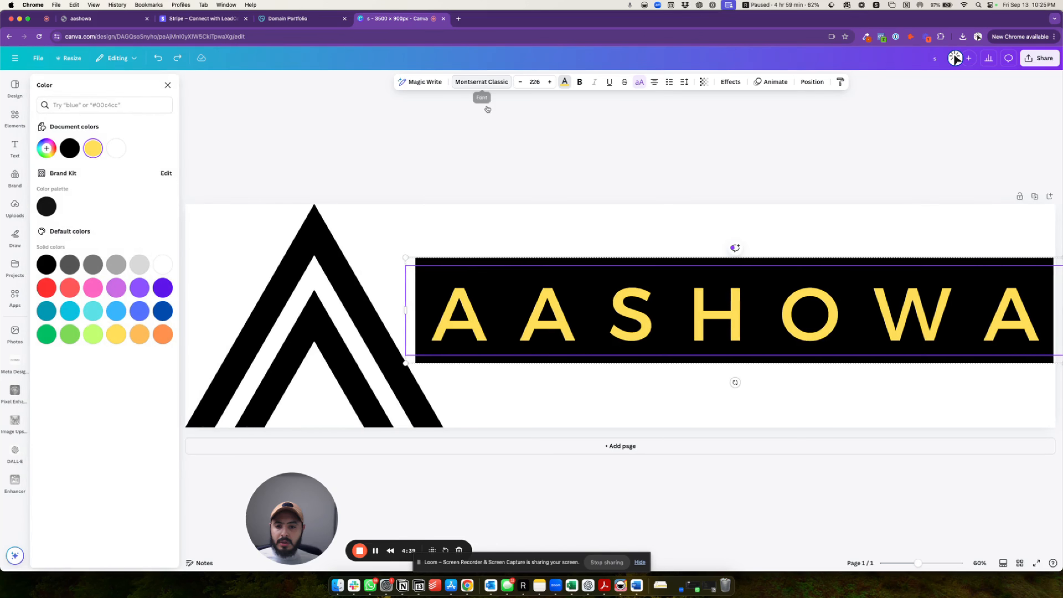
{"action": "left_click_drag", "start_coordinate": [537, 226], "coordinate": [560, 295]}
{"action": "left_click", "coordinate": [635, 337]}
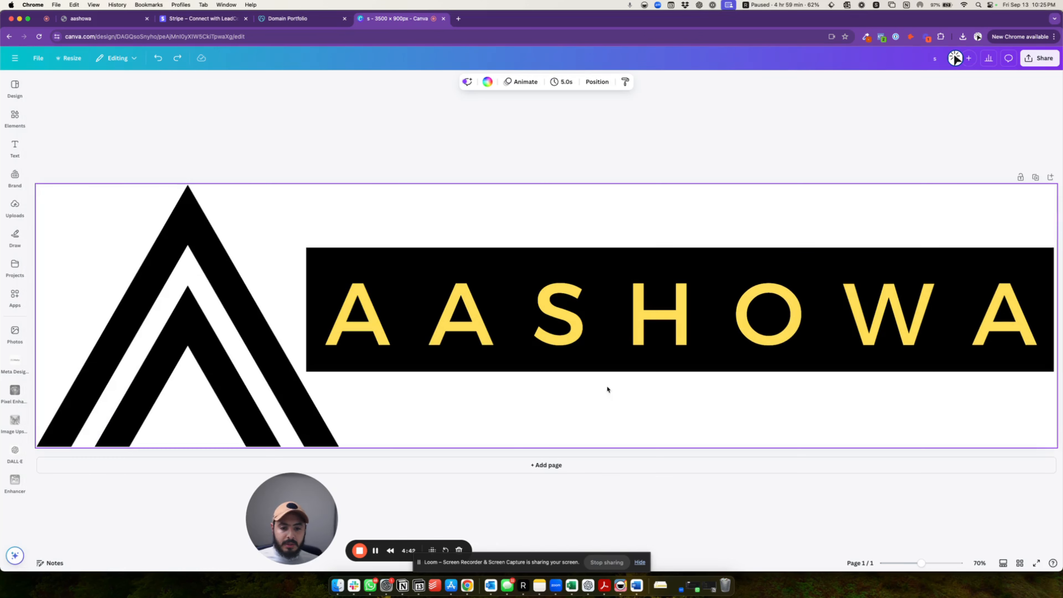
Step: Ungroup the lettering and bar, and recolour the black bar to the document's yellow
{"action": "left_click", "coordinate": [654, 230]}
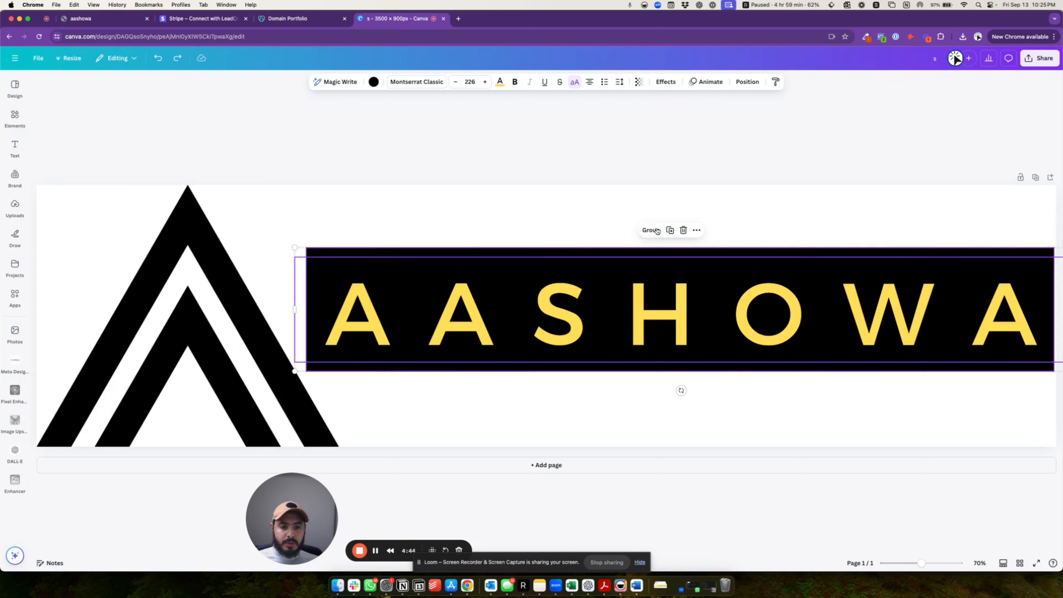
{"action": "left_click", "coordinate": [373, 82]}
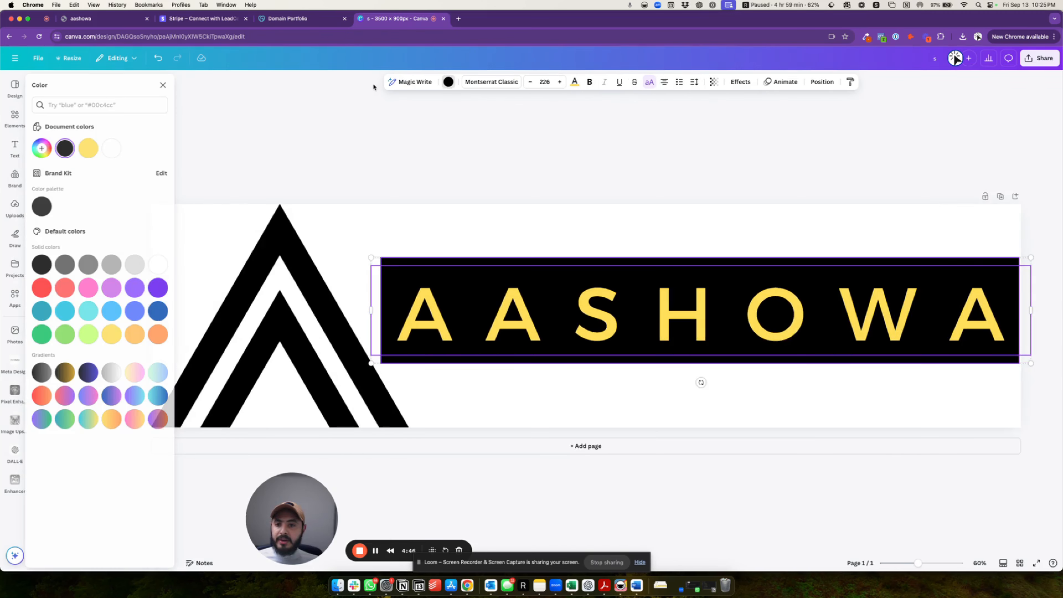
{"action": "left_click", "coordinate": [92, 148]}
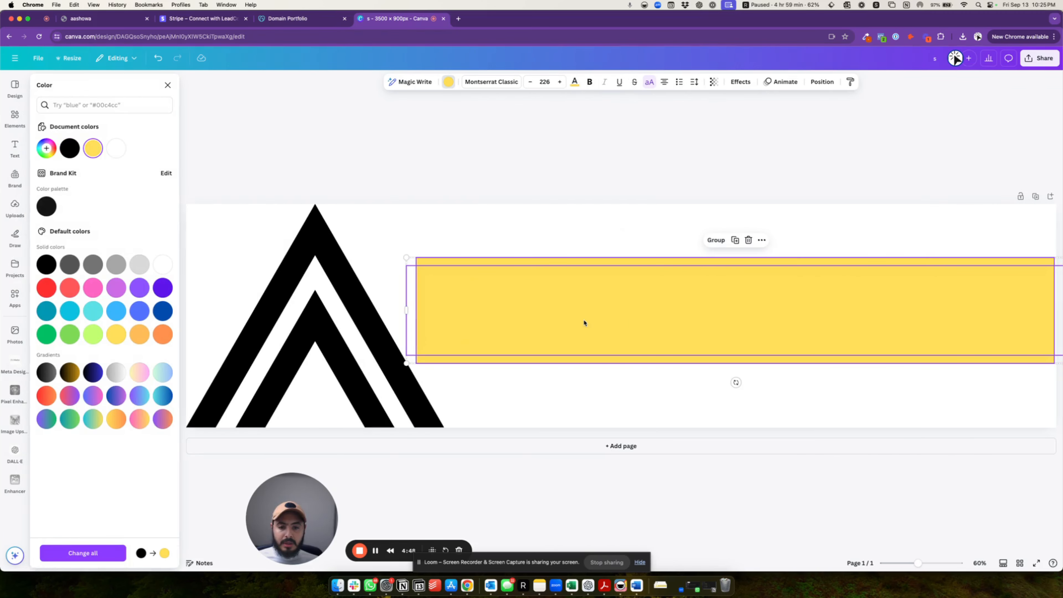
{"action": "left_click", "coordinate": [714, 429]}
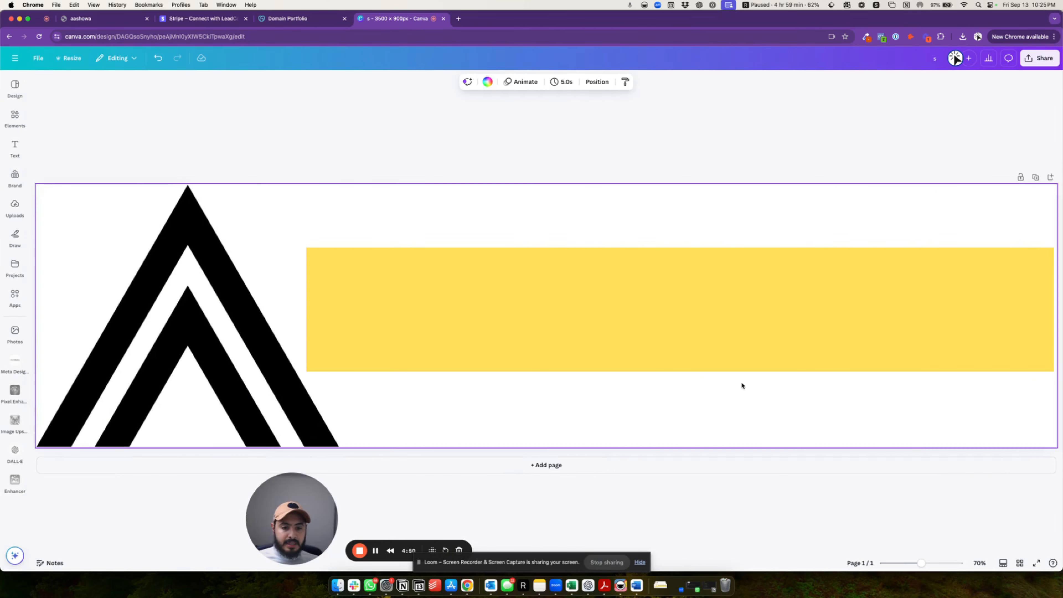
Step: Change the AASHOWA lettering on the yellow bar to black
{"action": "left_click", "coordinate": [634, 286]}
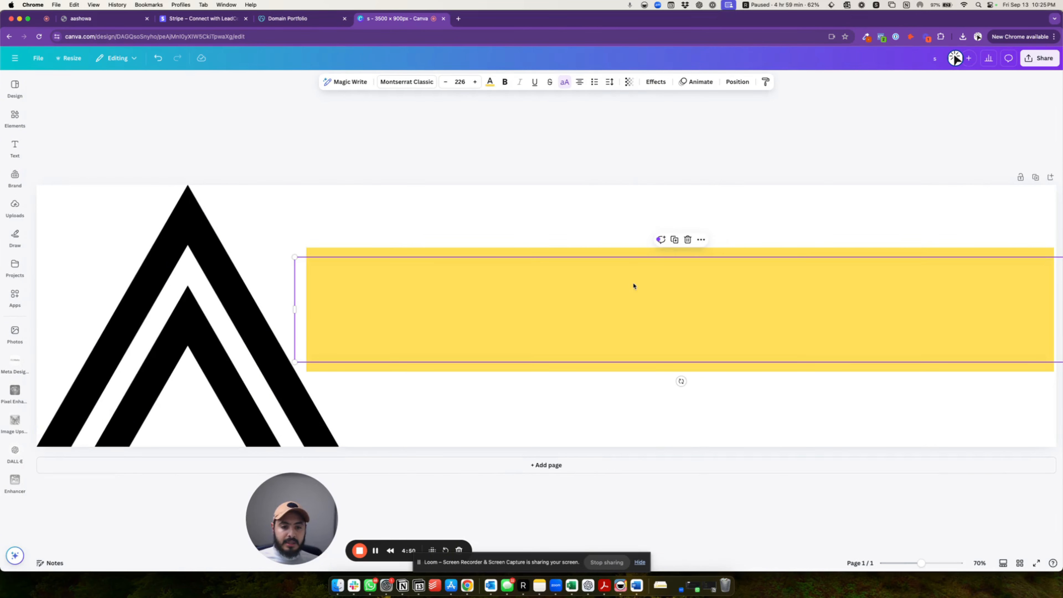
{"action": "left_click", "coordinate": [489, 86]}
{"action": "left_click", "coordinate": [70, 149]}
Step: Recolour the triangle emblem with the same yellow as the bar
{"action": "left_click", "coordinate": [293, 301]}
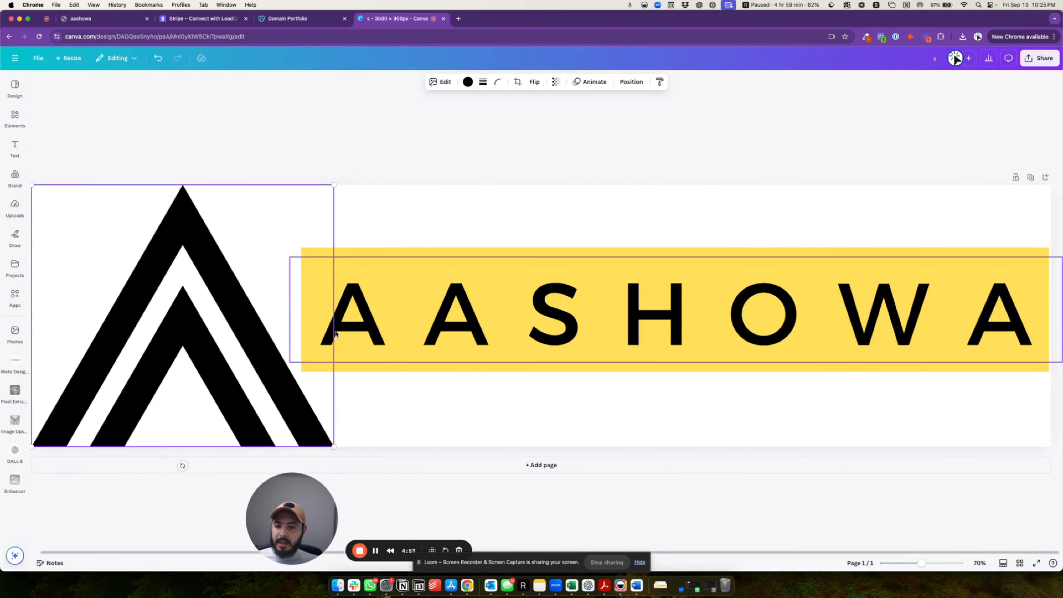
{"action": "left_click", "coordinate": [468, 82]}
{"action": "left_click", "coordinate": [93, 148]}
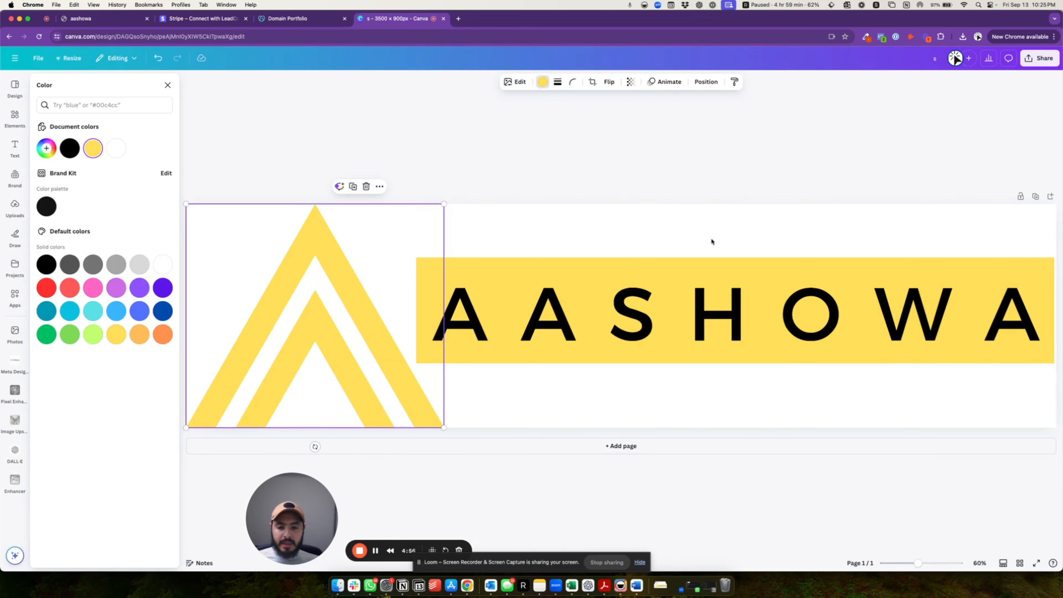
{"action": "left_click", "coordinate": [711, 241]}
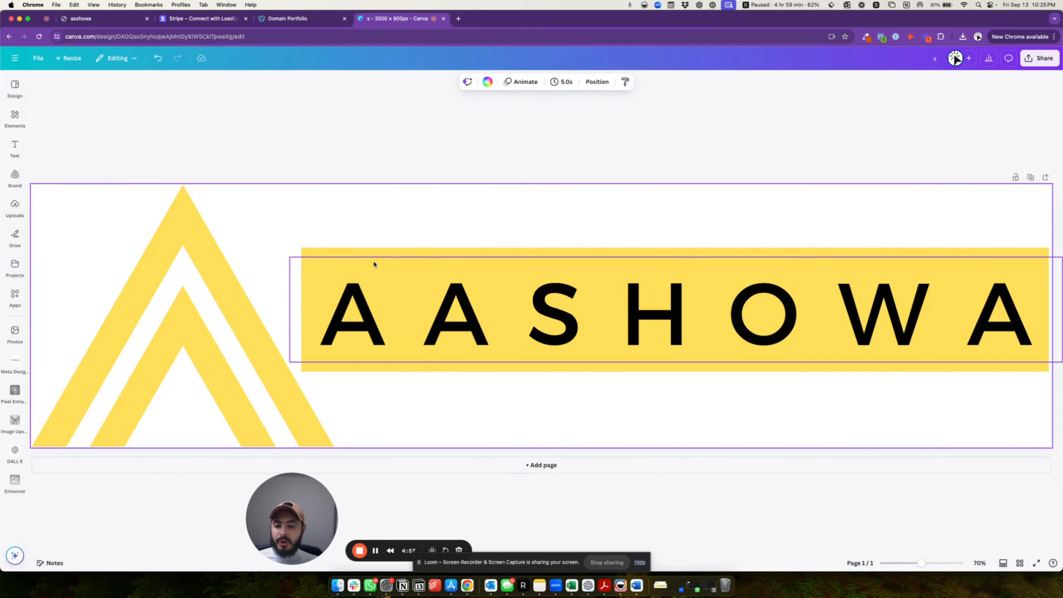
Step: Download the design as a PNG with a transparent background
{"action": "left_click", "coordinate": [1044, 58]}
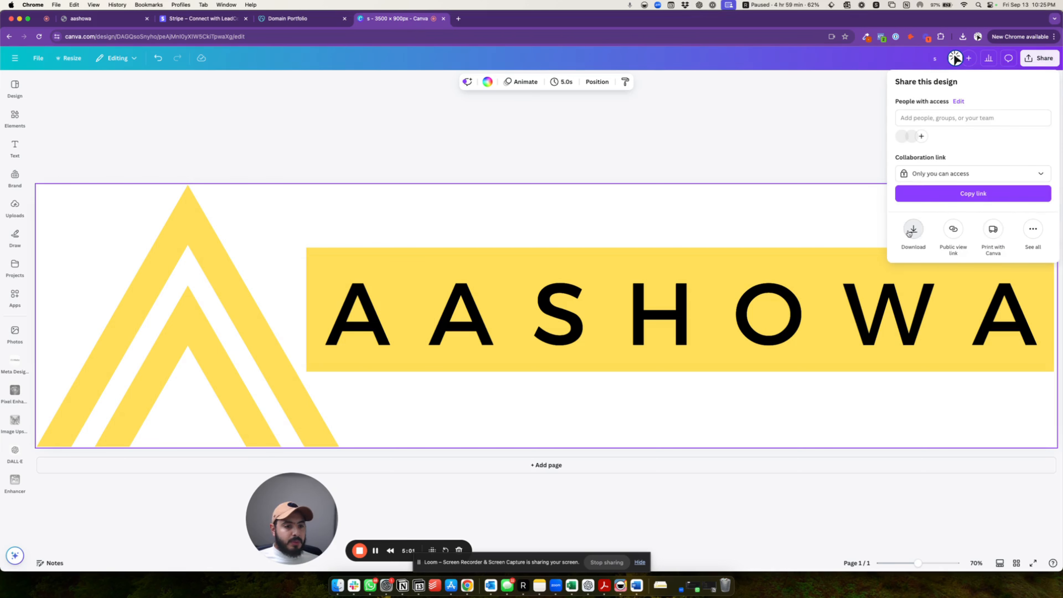
{"action": "left_click", "coordinate": [909, 234]}
{"action": "left_click", "coordinate": [911, 203]}
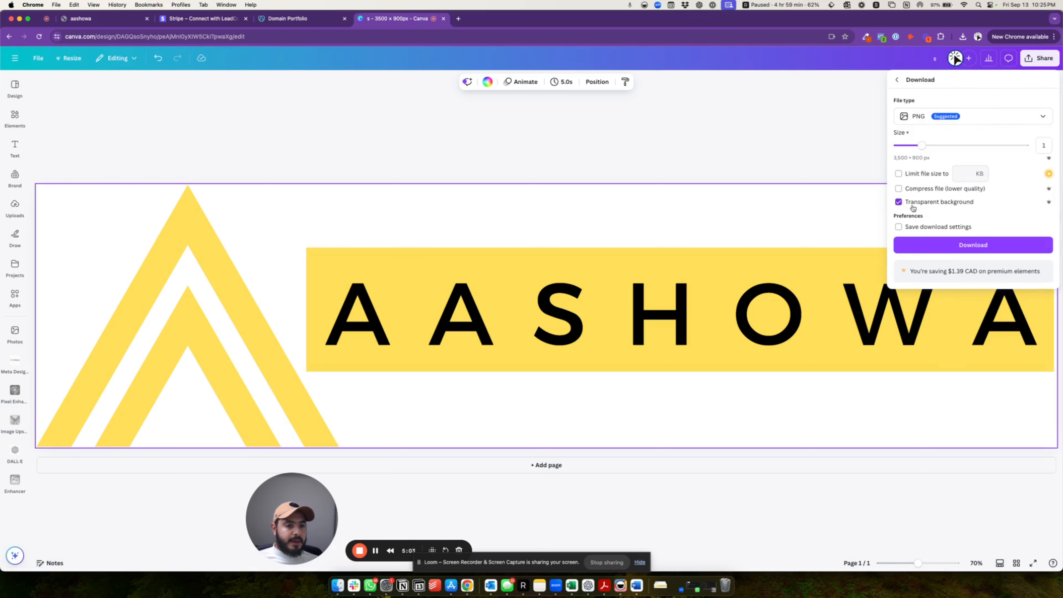
{"action": "left_click", "coordinate": [940, 244]}
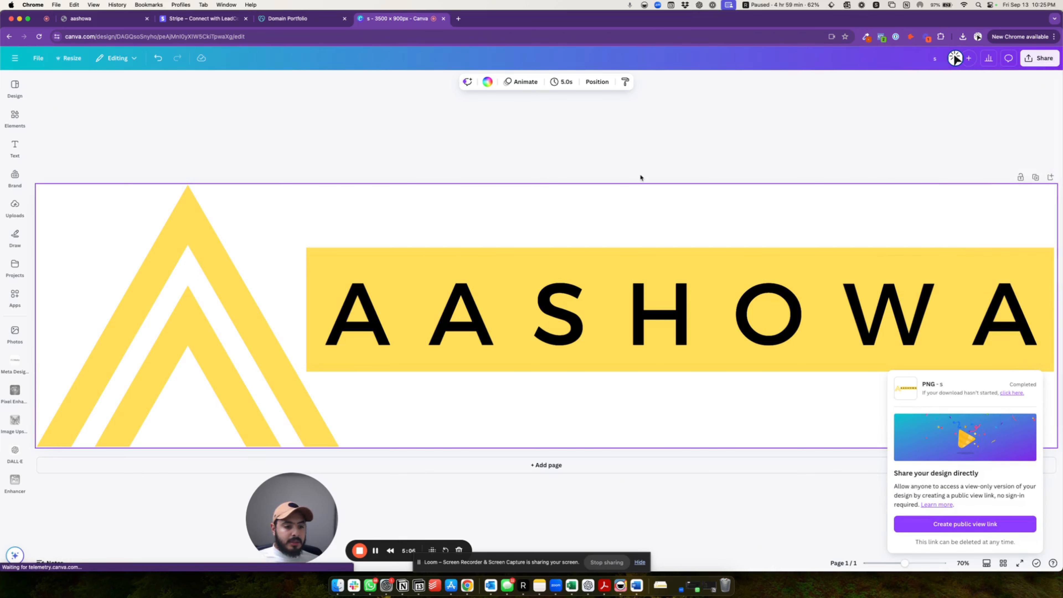
Step: Switch to the HighLevel company settings and upload the downloaded AASHOWA design as the company logo
{"action": "left_click", "coordinate": [116, 24]}
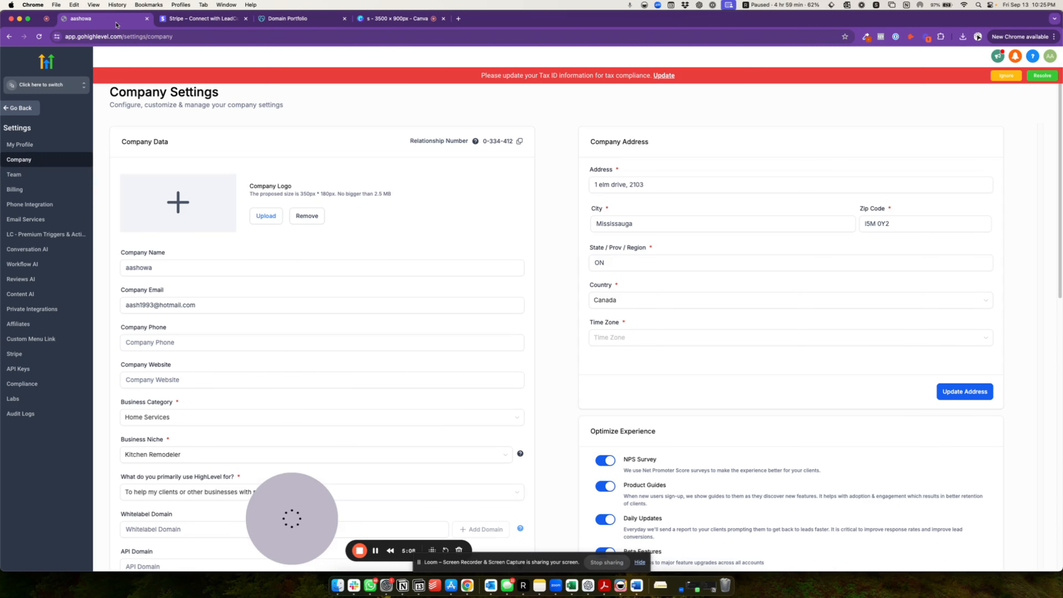
{"action": "left_click", "coordinate": [280, 221]}
{"action": "double_click", "coordinate": [354, 153]}
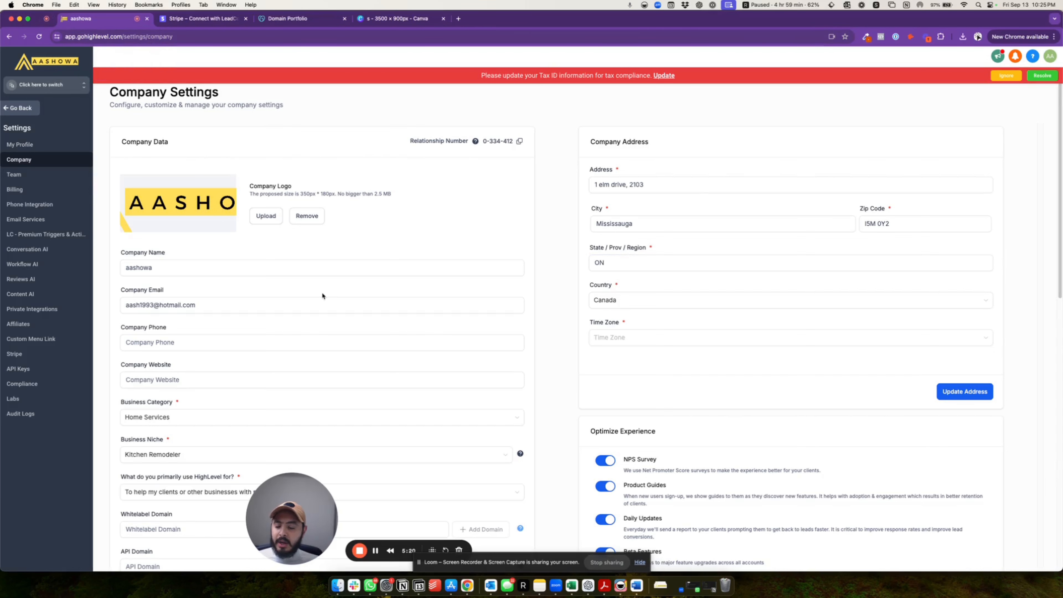
Step: Go to the Whitelabel Domain field in the company data and make it ready for entry
{"action": "scroll", "coordinate": [314, 293], "scroll_direction": "down", "scroll_amount": 3}
{"action": "left_click", "coordinate": [169, 269]}
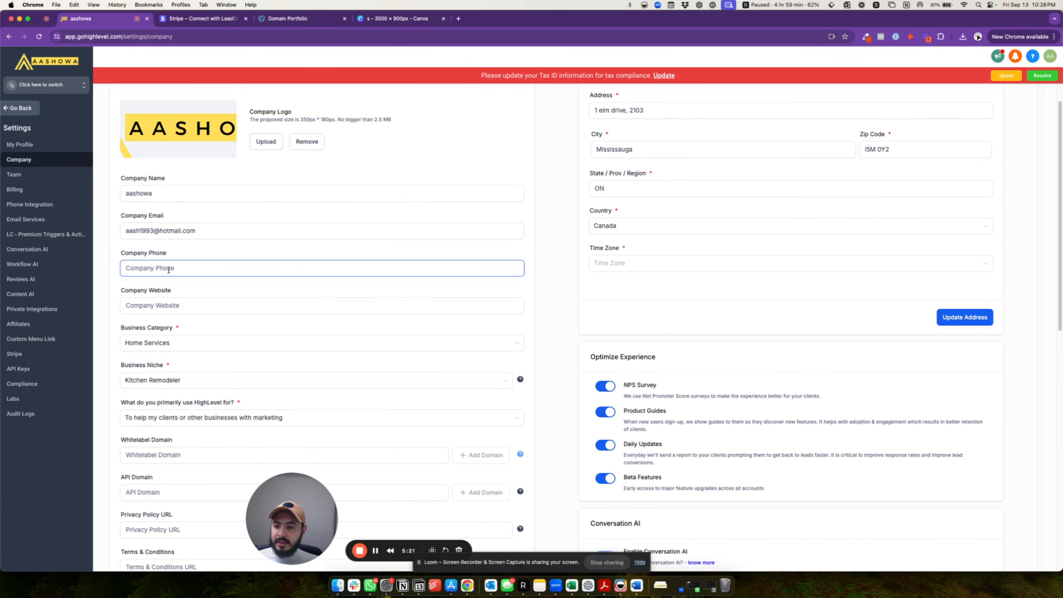
{"action": "scroll", "coordinate": [159, 318], "scroll_direction": "down", "scroll_amount": 4}
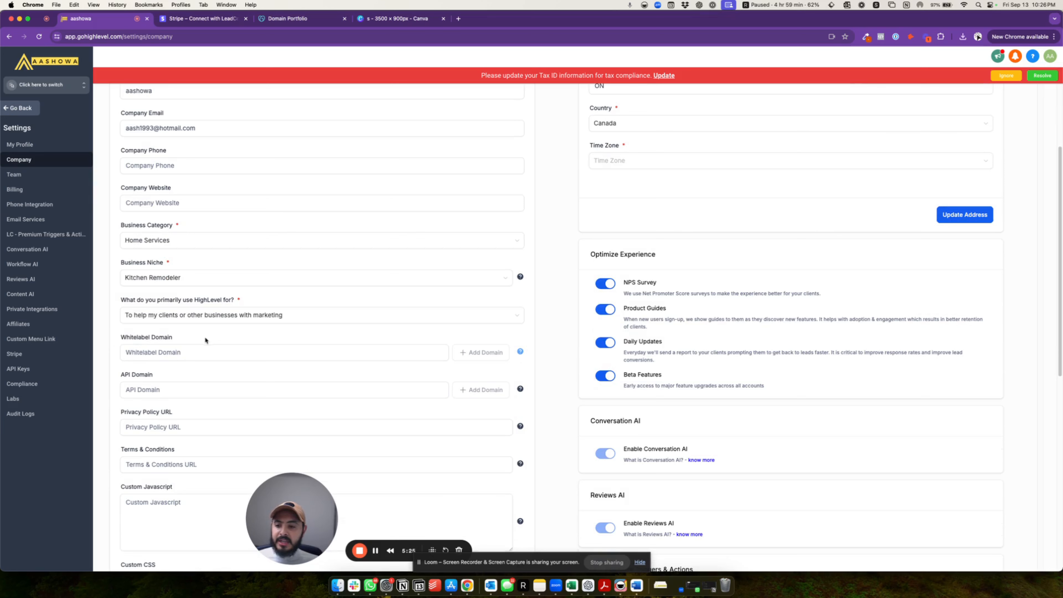
{"action": "triple_click", "coordinate": [176, 338]}
{"action": "left_click", "coordinate": [180, 354]}
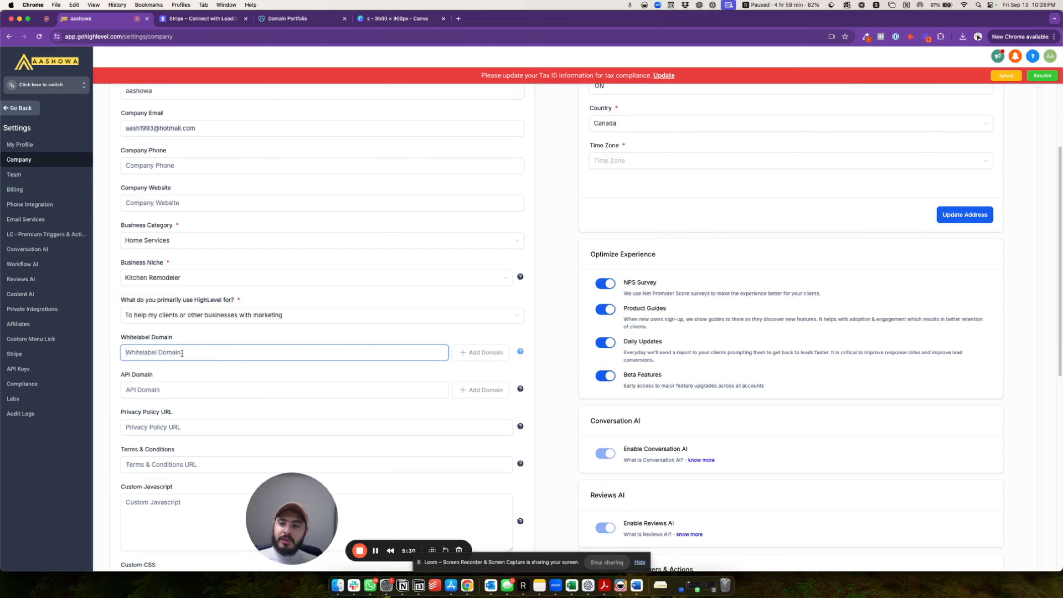
Step: Switch to the GoDaddy domain portfolio and open the DNS records of restocliqpro.com
{"action": "left_click", "coordinate": [292, 20]}
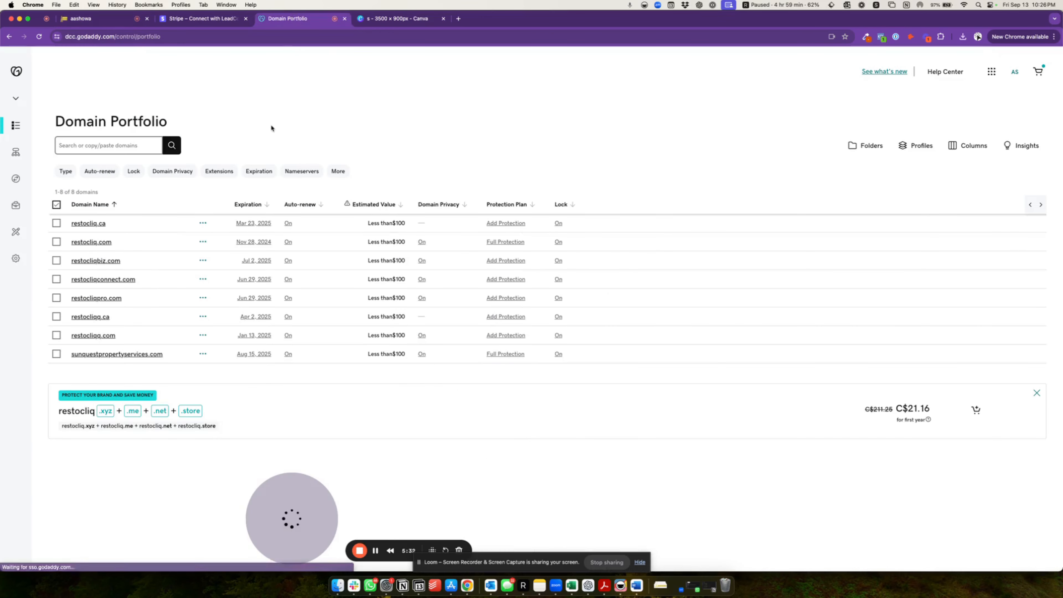
{"action": "left_click", "coordinate": [83, 299]}
{"action": "left_click", "coordinate": [78, 17]}
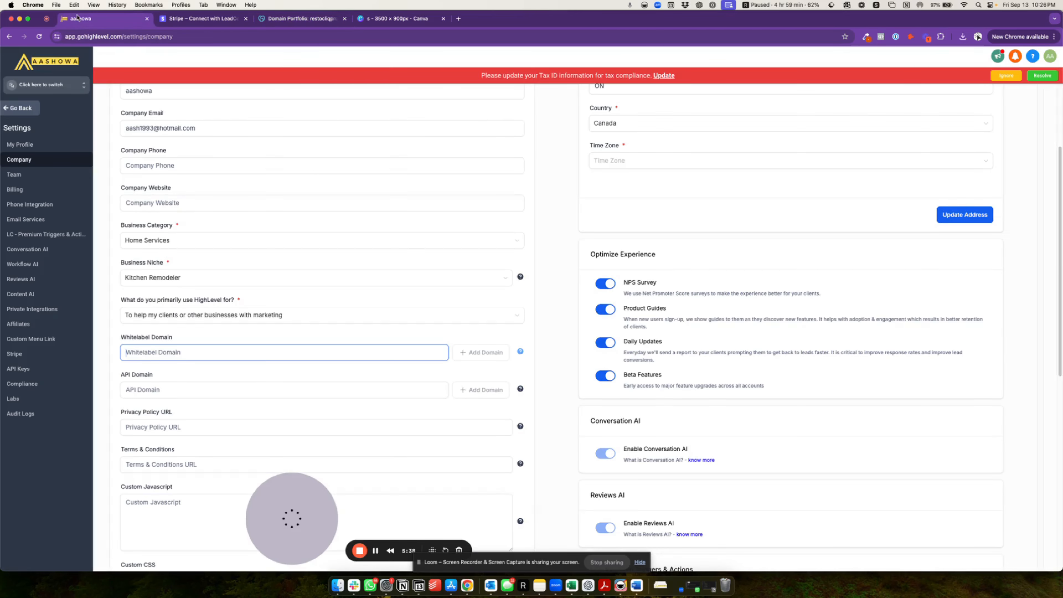
{"action": "left_click", "coordinate": [298, 19]}
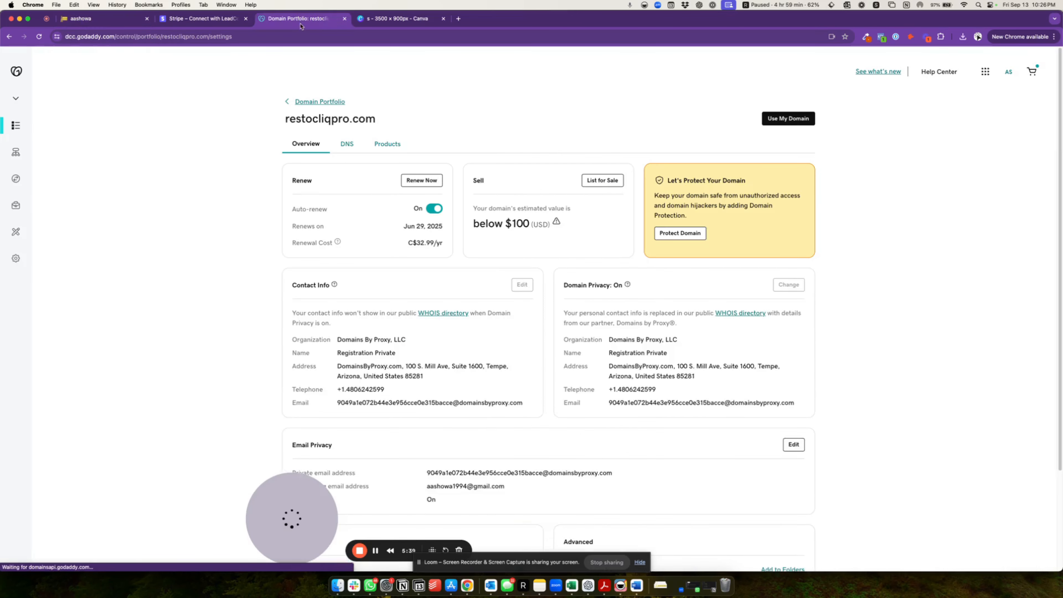
{"action": "left_click", "coordinate": [348, 144]}
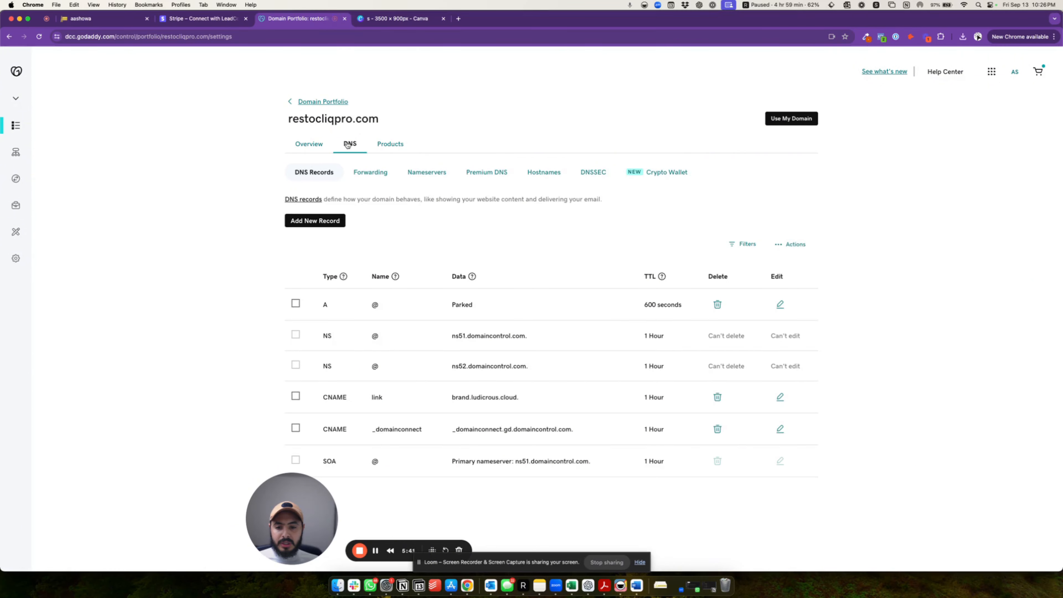
{"action": "left_click", "coordinate": [126, 19]}
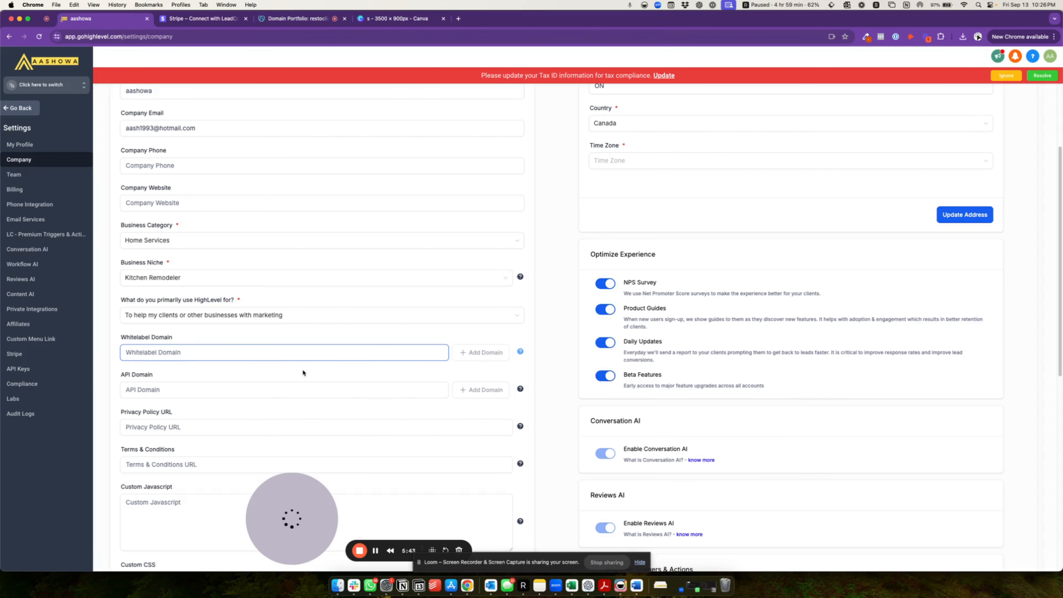
{"action": "left_click", "coordinate": [292, 19]}
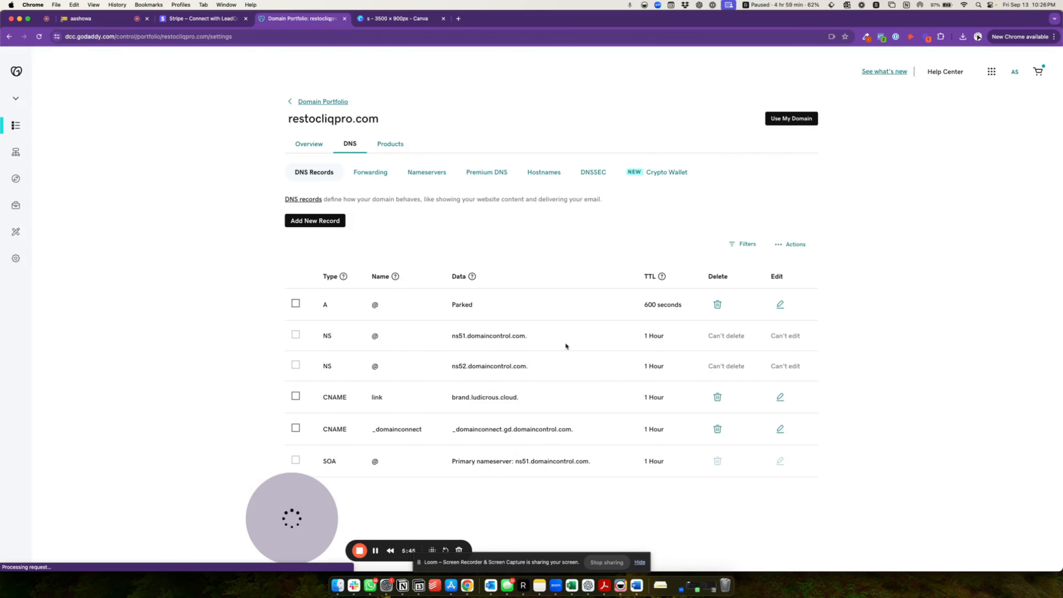
Step: Back in HighLevel, add app.restocliqpro.com as the whitelabel domain and choose to add its DNS record manually
{"action": "left_click", "coordinate": [96, 18]}
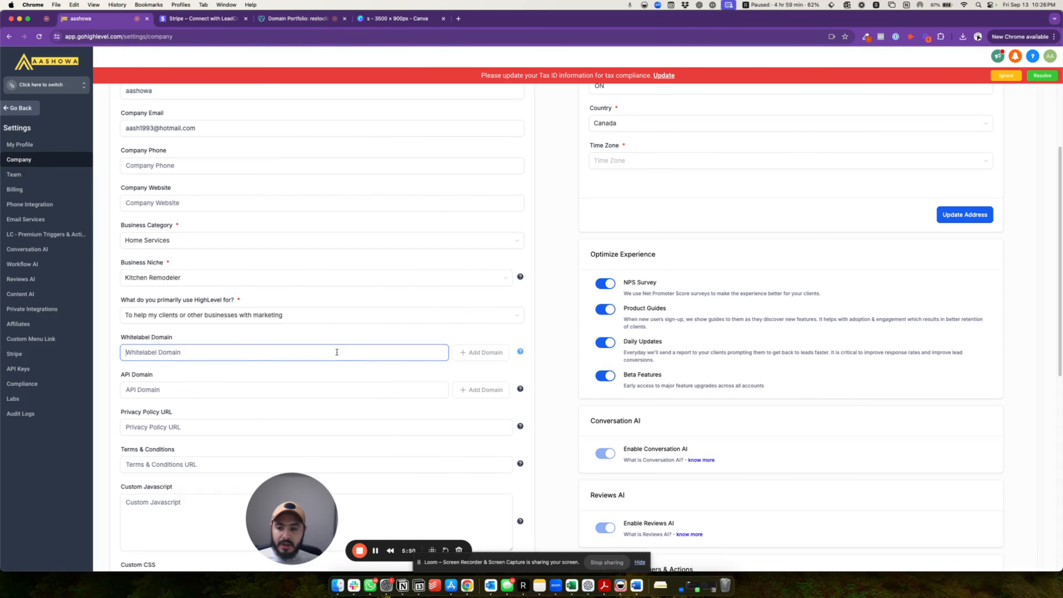
{"action": "type", "text": "app."}
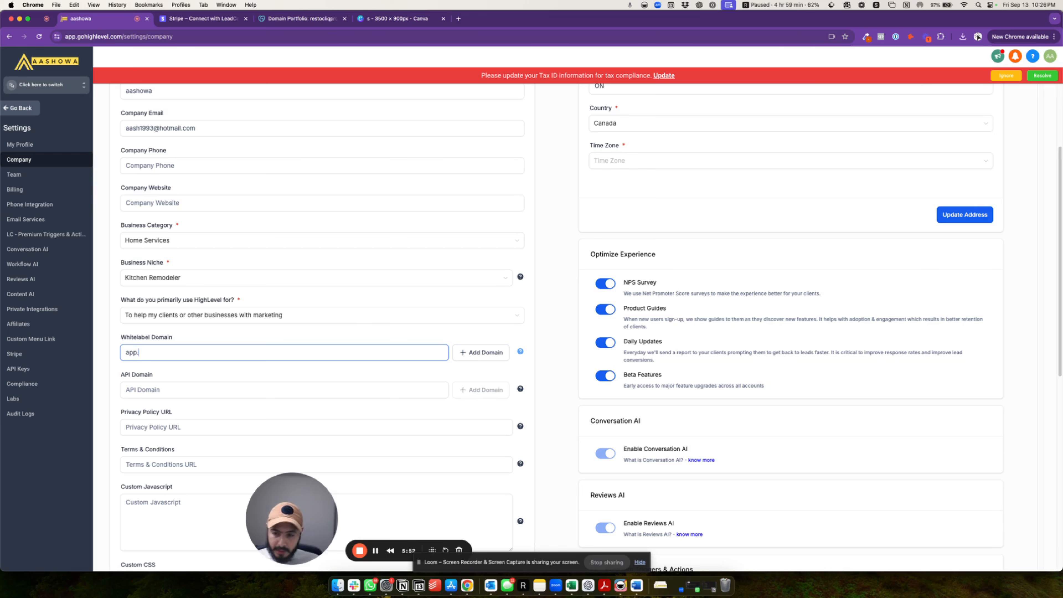
{"action": "type", "text": "restocliq"}
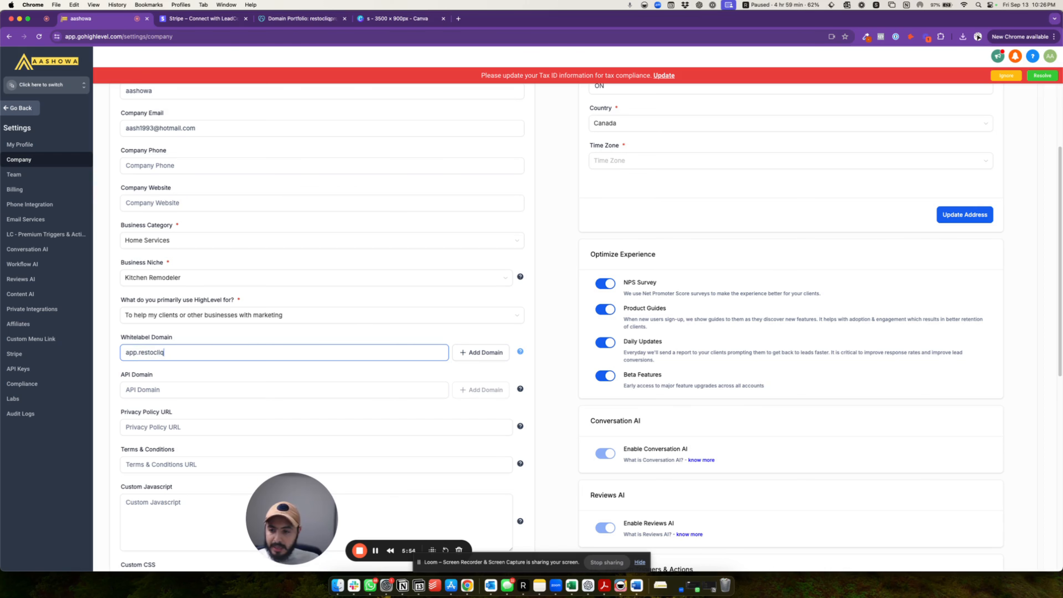
{"action": "type", "text": "pro.cpom"}
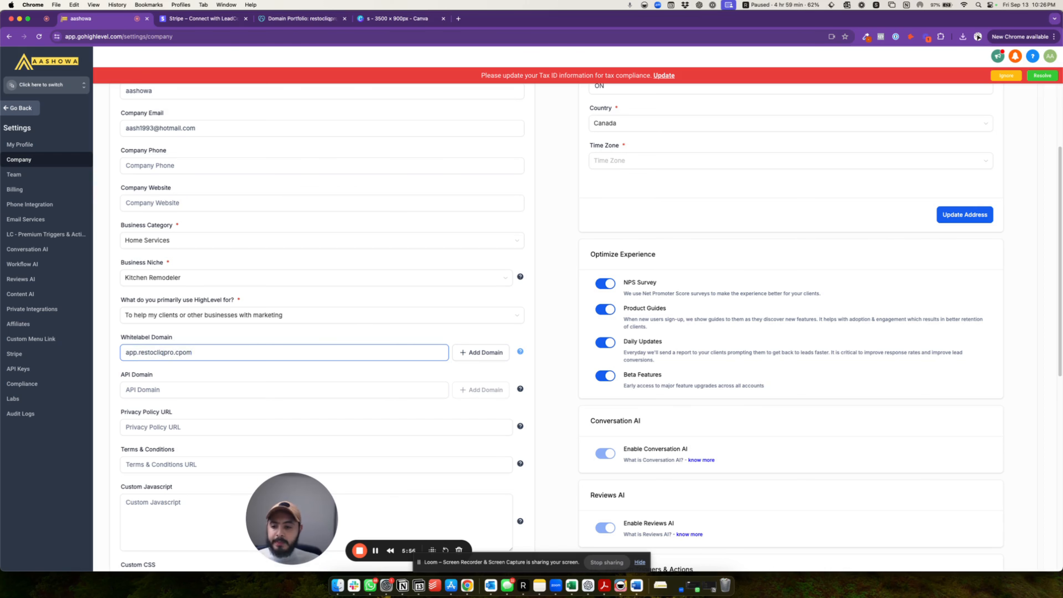
{"action": "key", "text": "BackSpace"}
{"action": "key", "text": "BackSpace"}
{"action": "key", "text": "BackSpace"}
{"action": "key", "text": "BackSpace"}
{"action": "type", "text": "com"}
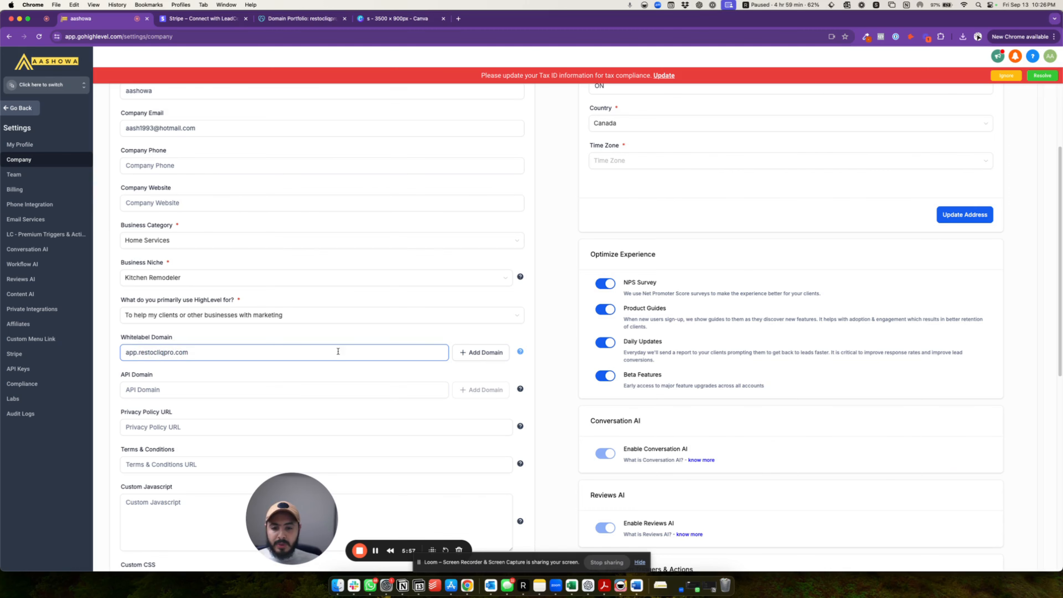
{"action": "left_click", "coordinate": [483, 355]}
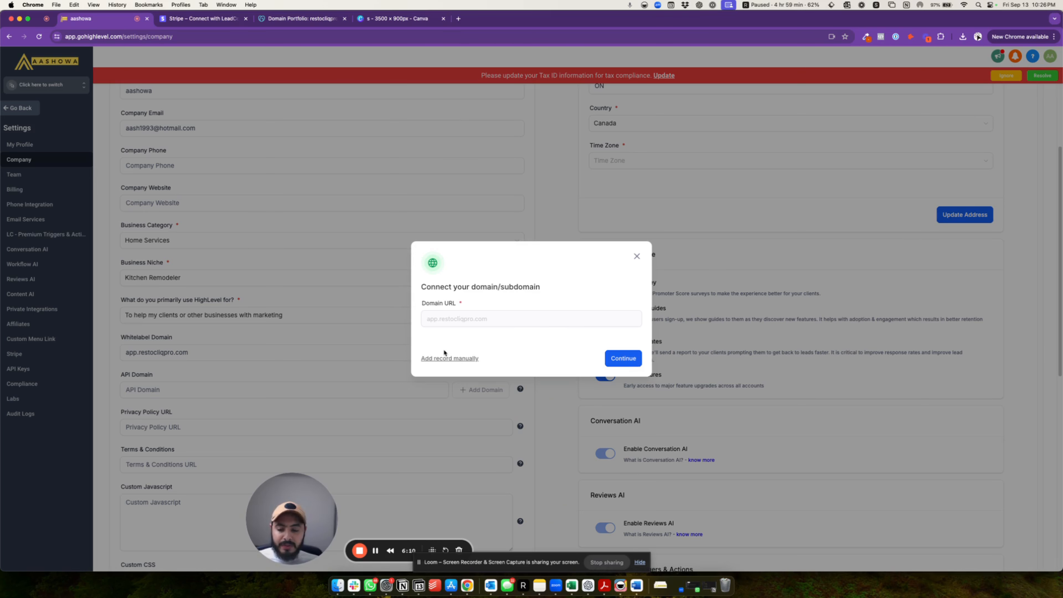
{"action": "left_click", "coordinate": [455, 358]}
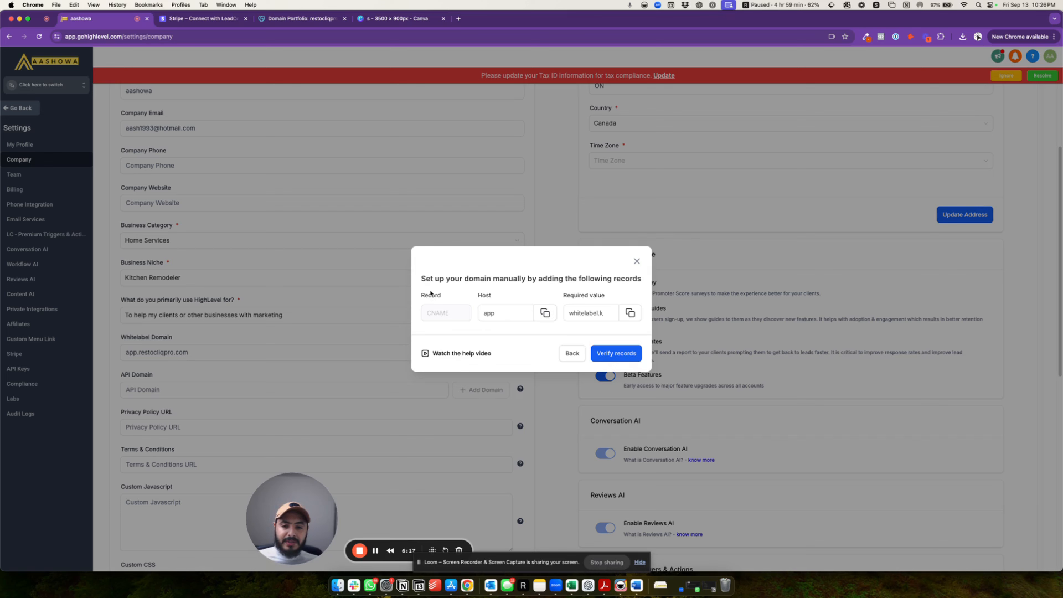
Step: Start a new CNAME record for restocliqpro.com in GoDaddy and give it the host name app copied from HighLevel
{"action": "left_click", "coordinate": [276, 19]}
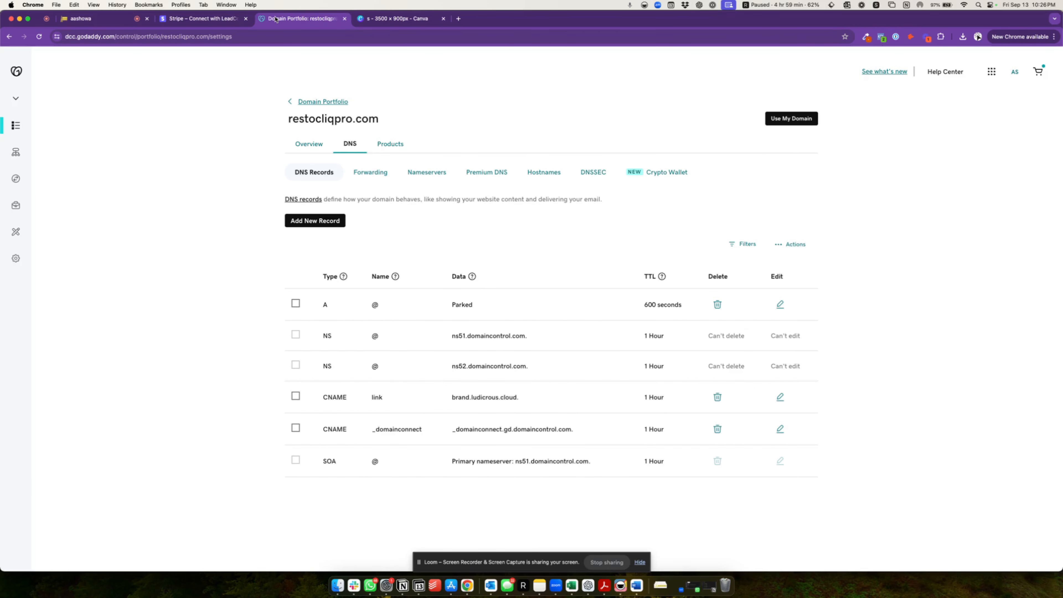
{"action": "left_click", "coordinate": [310, 220]}
{"action": "left_click", "coordinate": [326, 278]}
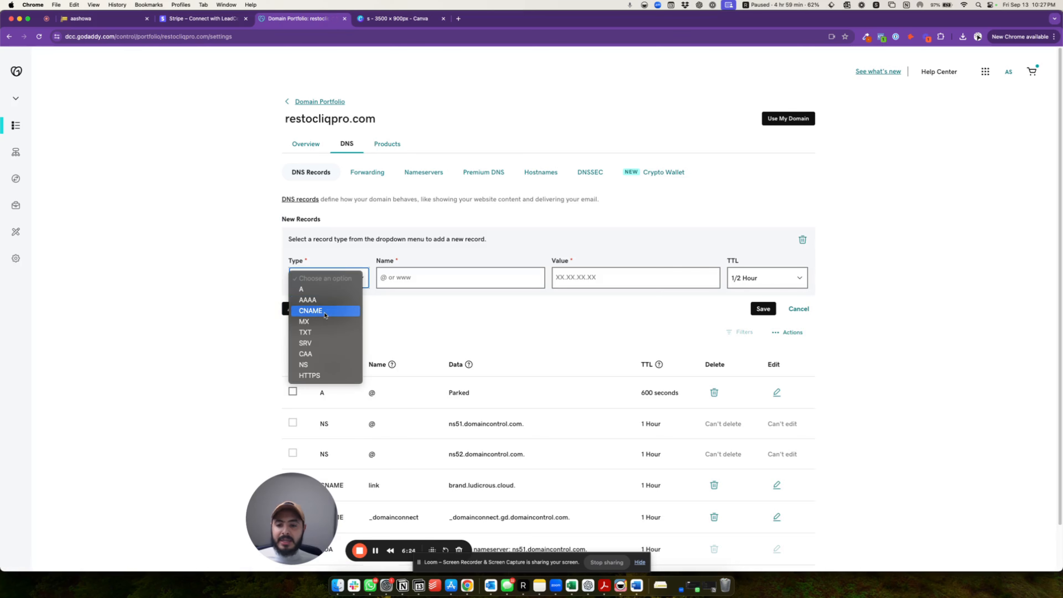
{"action": "left_click", "coordinate": [309, 309]}
{"action": "left_click", "coordinate": [82, 20]}
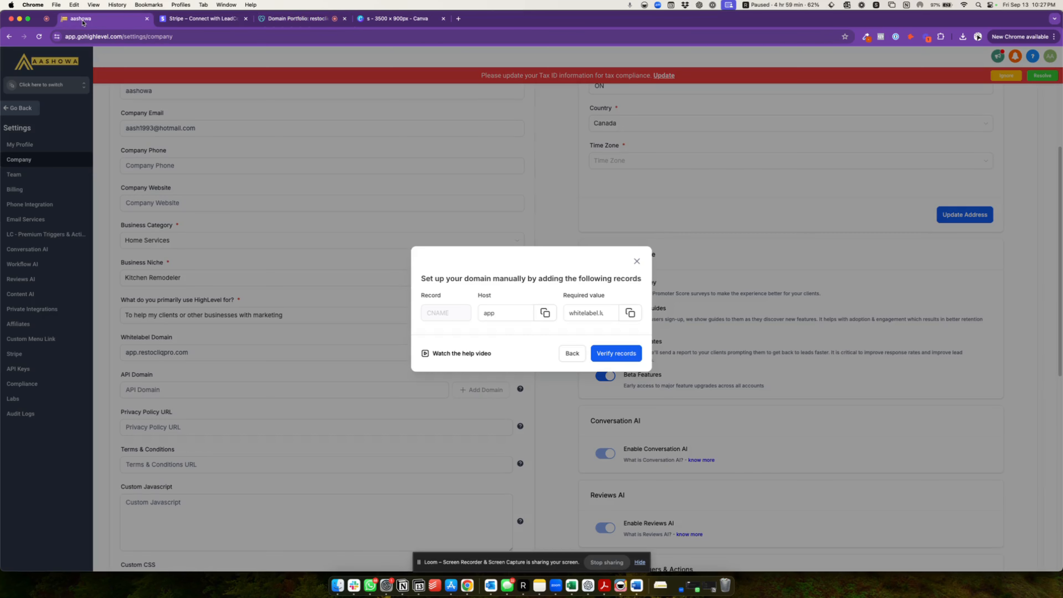
{"action": "left_click", "coordinate": [545, 313]}
{"action": "left_click", "coordinate": [293, 19]}
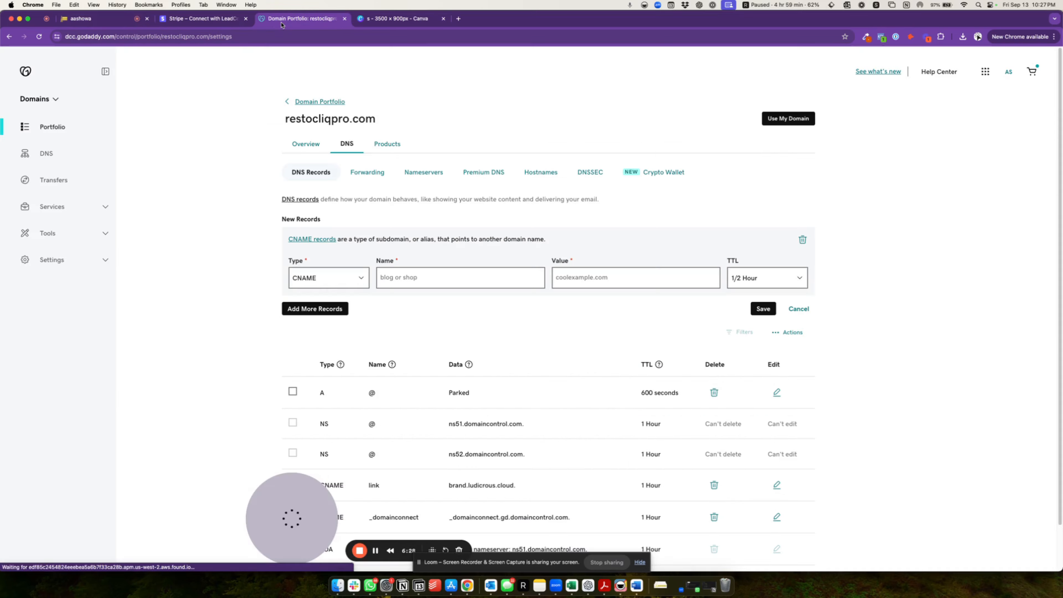
{"action": "left_click", "coordinate": [419, 277]}
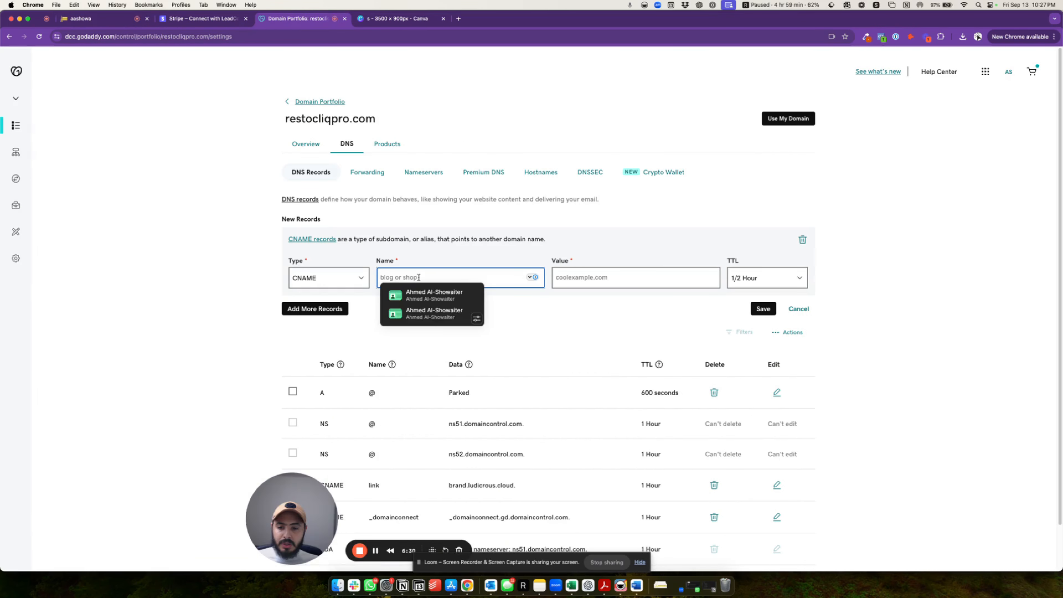
{"action": "key", "text": "super+v"}
Step: Copy the required value whitelabel.ludicrous.cloud from HighLevel into the new CNAME record in GoDaddy and save the record
{"action": "left_click", "coordinate": [97, 17]}
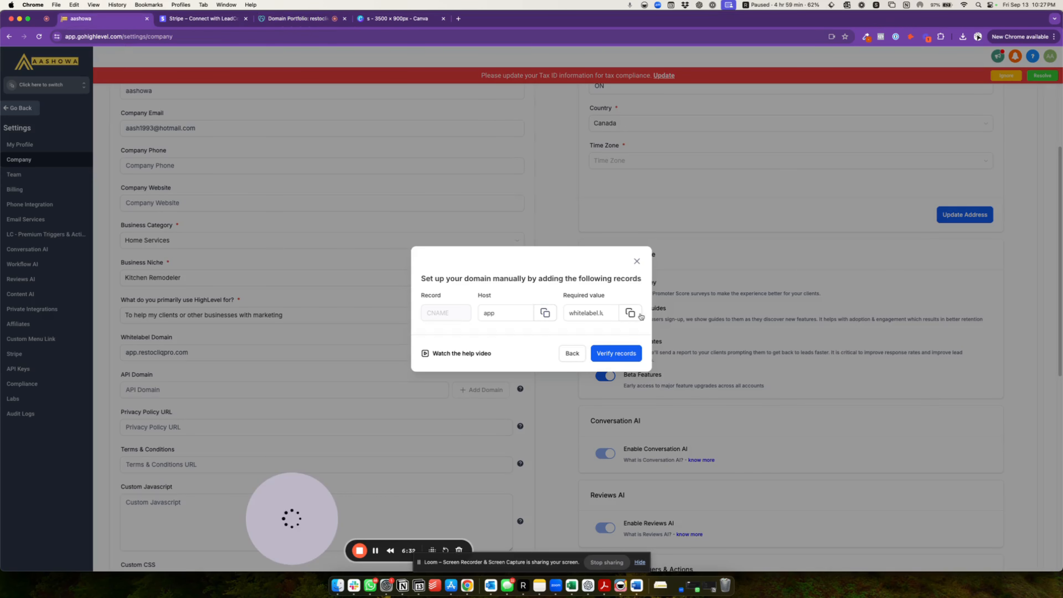
{"action": "left_click", "coordinate": [631, 313]}
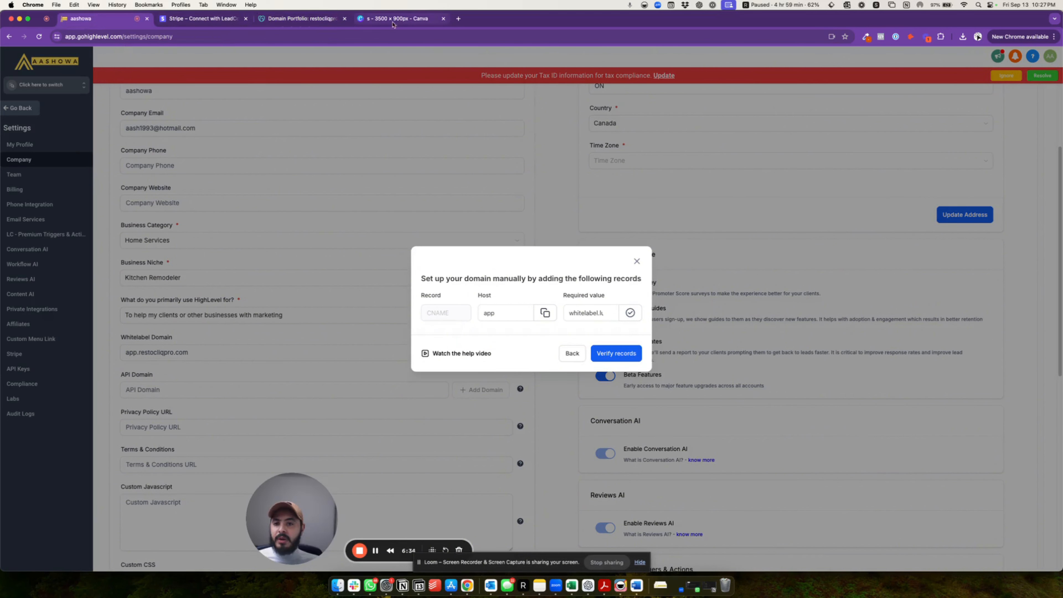
{"action": "left_click", "coordinate": [293, 19]}
{"action": "left_click", "coordinate": [636, 277]}
{"action": "key", "text": "super+v"}
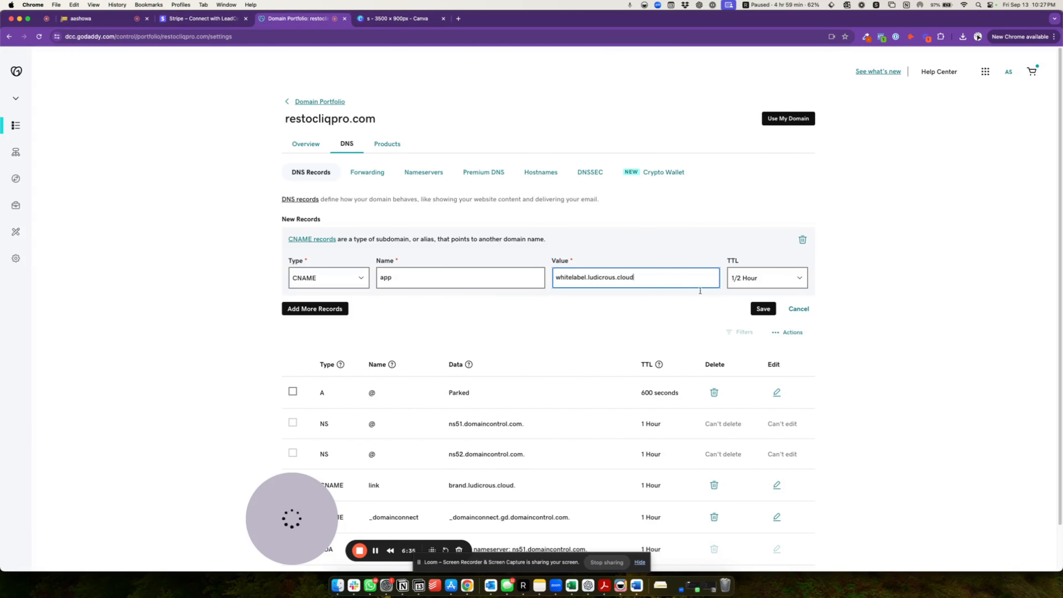
{"action": "left_click", "coordinate": [763, 309]}
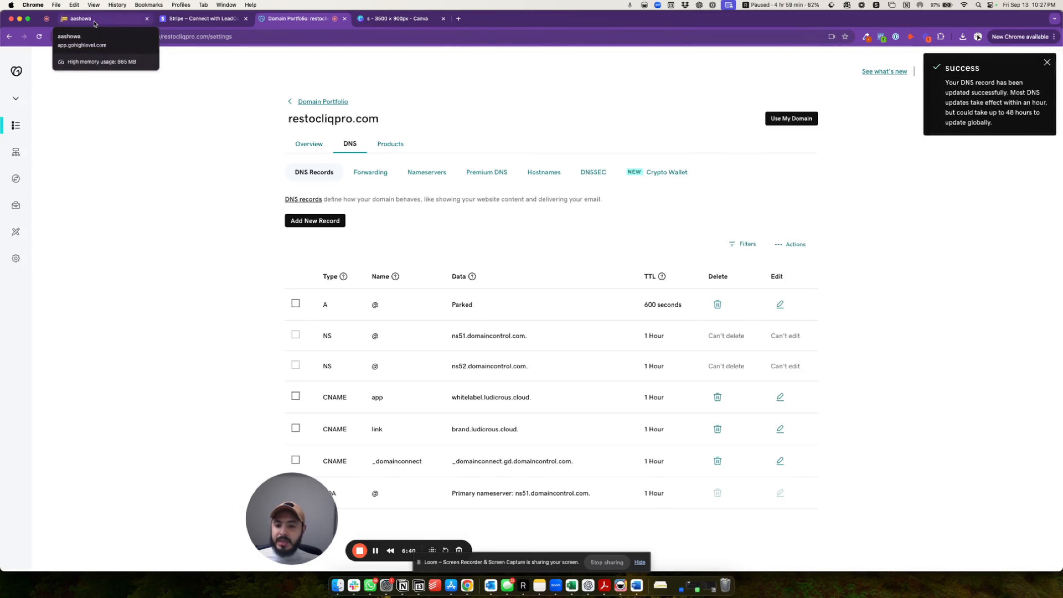
Step: Switch to HighLevel and verify the DNS records for the whitelabel domain app.restocliqpro.com
{"action": "left_click", "coordinate": [95, 23]}
{"action": "left_click", "coordinate": [620, 357]}
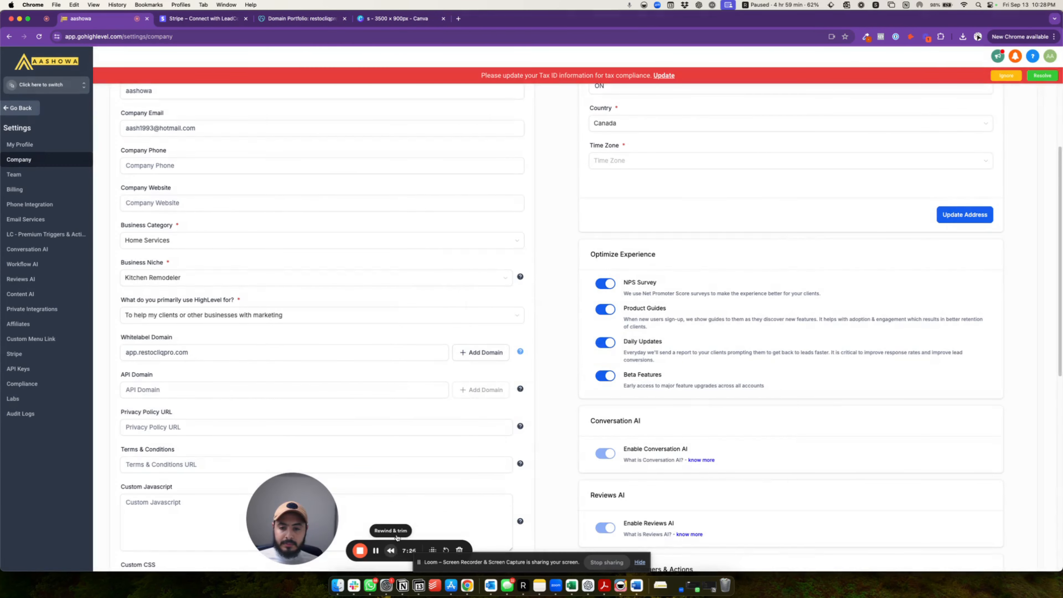
{"action": "scroll", "coordinate": [293, 314], "scroll_direction": "down", "scroll_amount": 3}
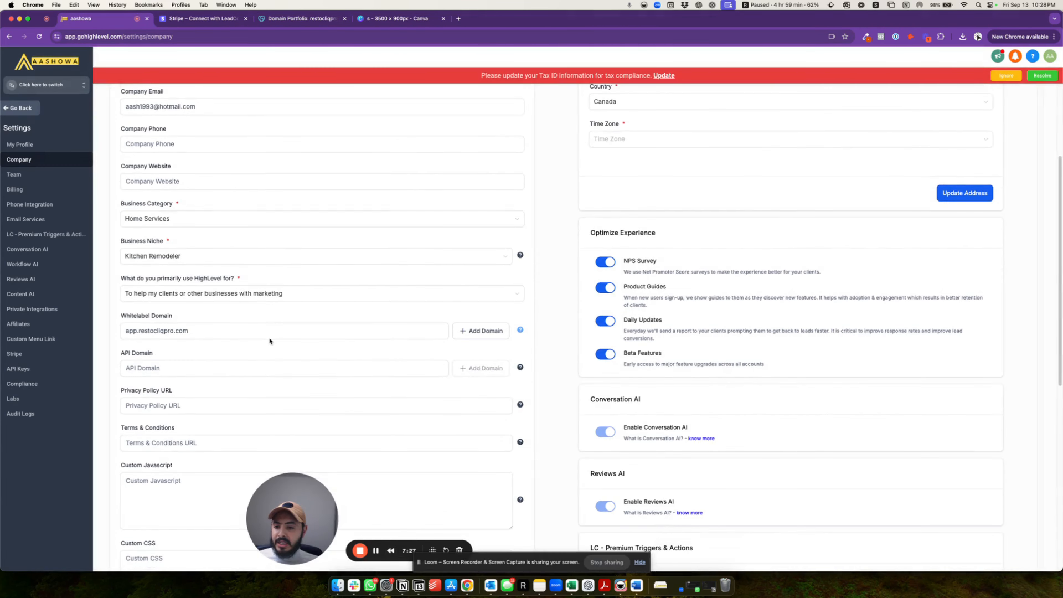
{"action": "left_click", "coordinate": [130, 285]}
{"action": "left_click_drag", "start_coordinate": [130, 285], "coordinate": [221, 284]}
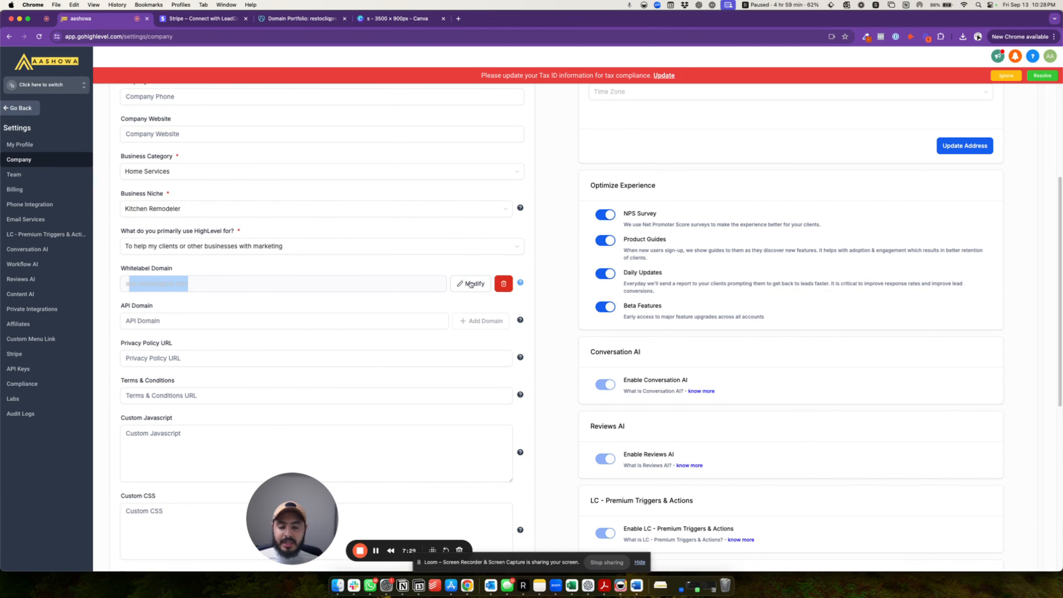
Step: Add link.restocliqpro.com as the API domain and choose to add its DNS record manually
{"action": "left_click", "coordinate": [218, 321]}
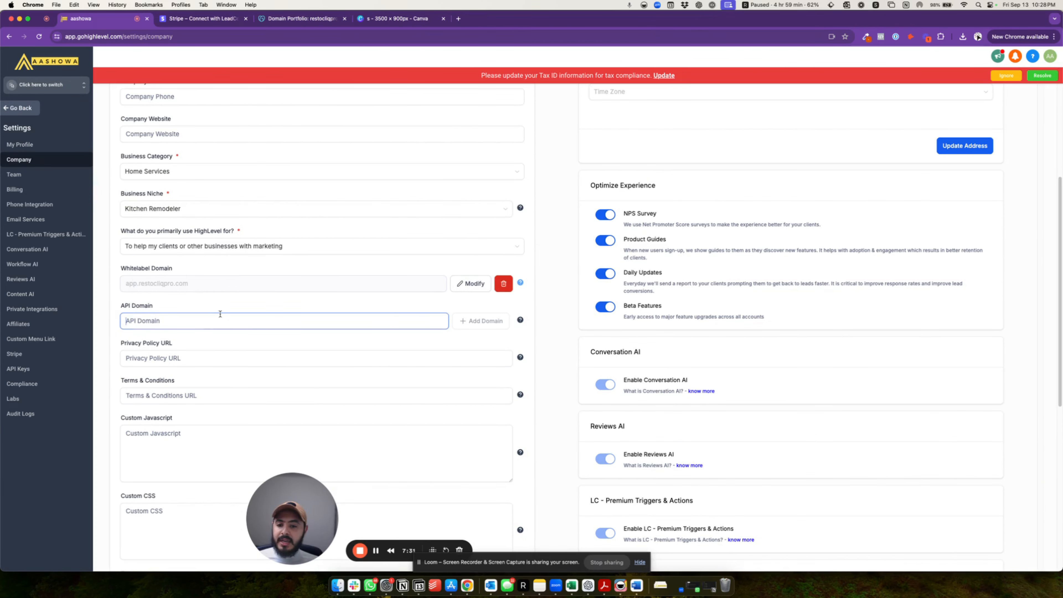
{"action": "left_click_drag", "start_coordinate": [124, 308], "coordinate": [176, 311]}
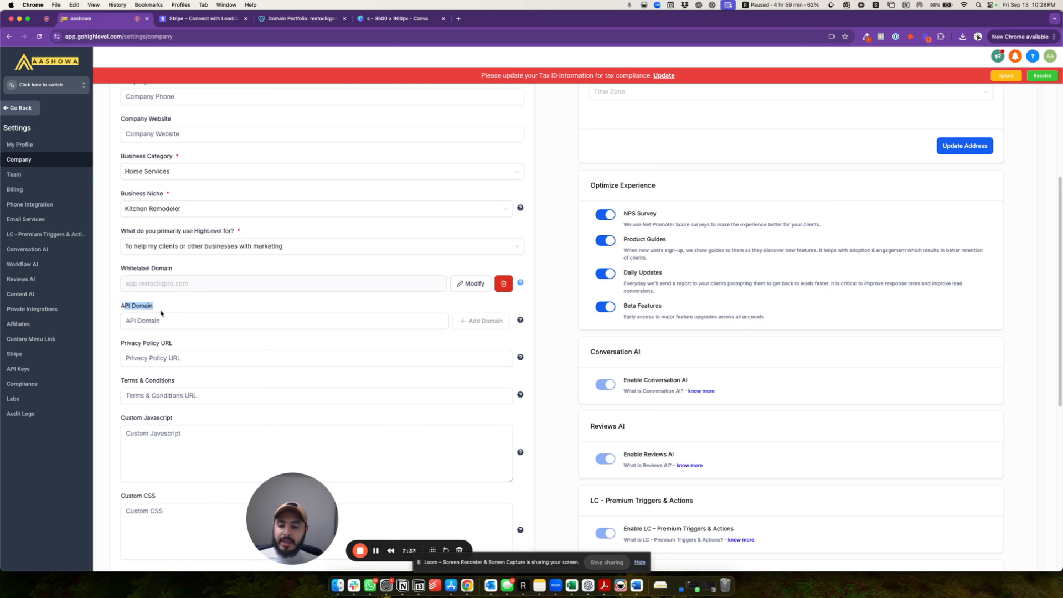
{"action": "left_click", "coordinate": [164, 321]}
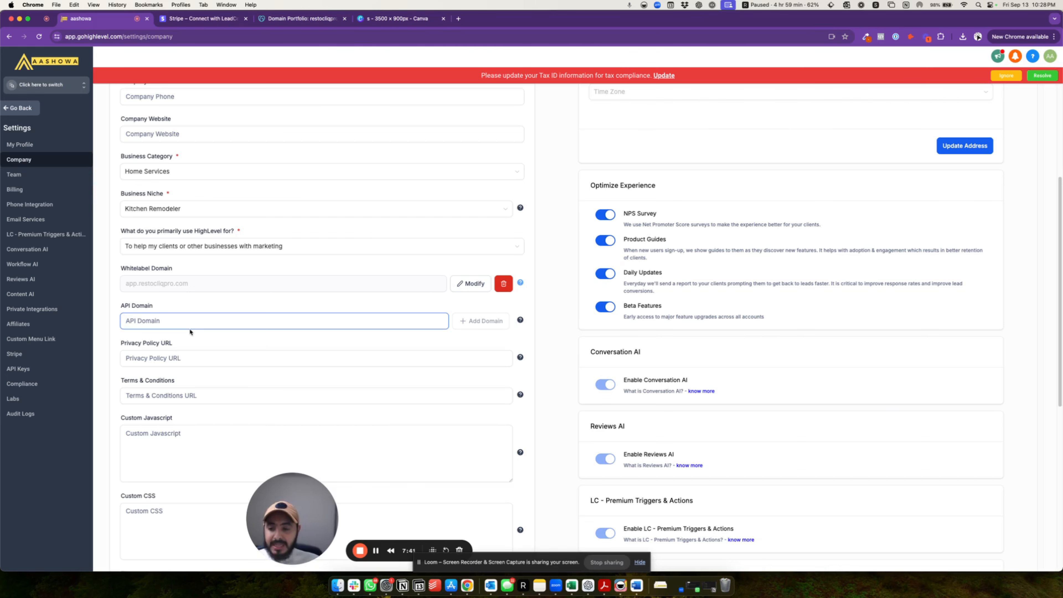
{"action": "type", "text": "link"}
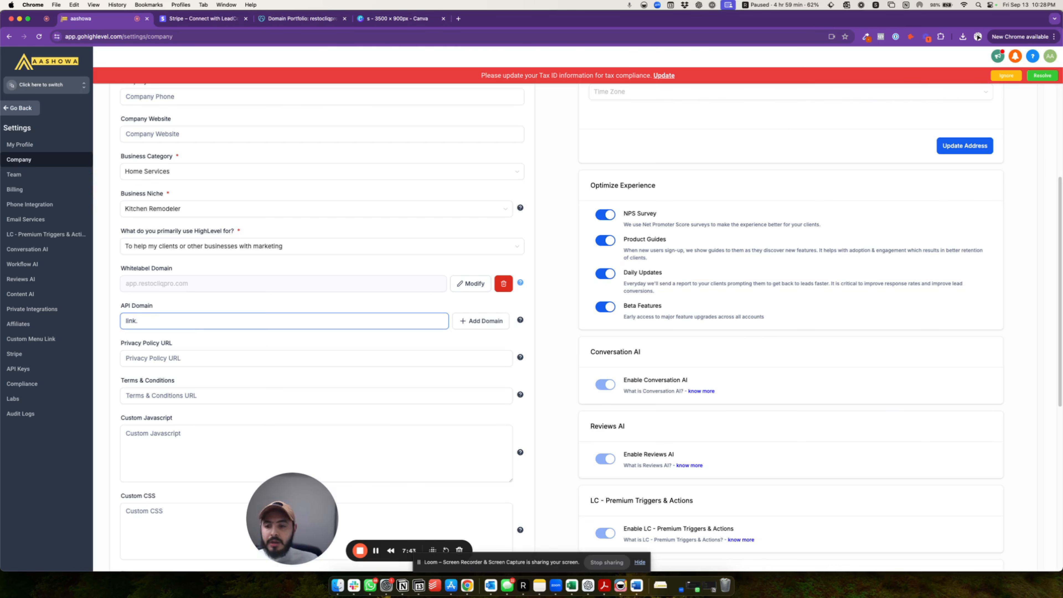
{"action": "type", "text": ".restocliqpr"}
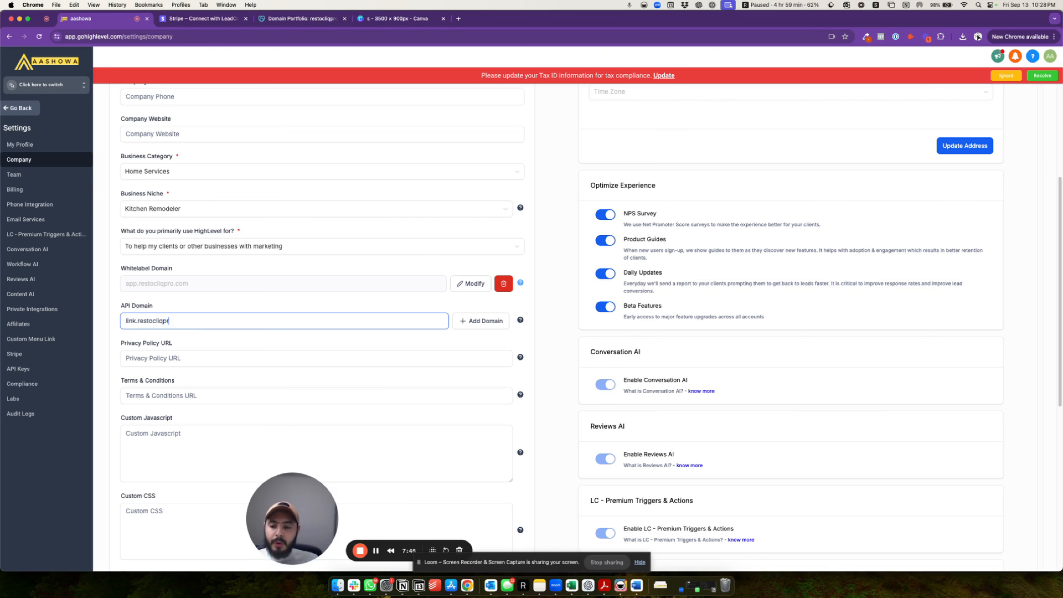
{"action": "type", "text": "o.com"}
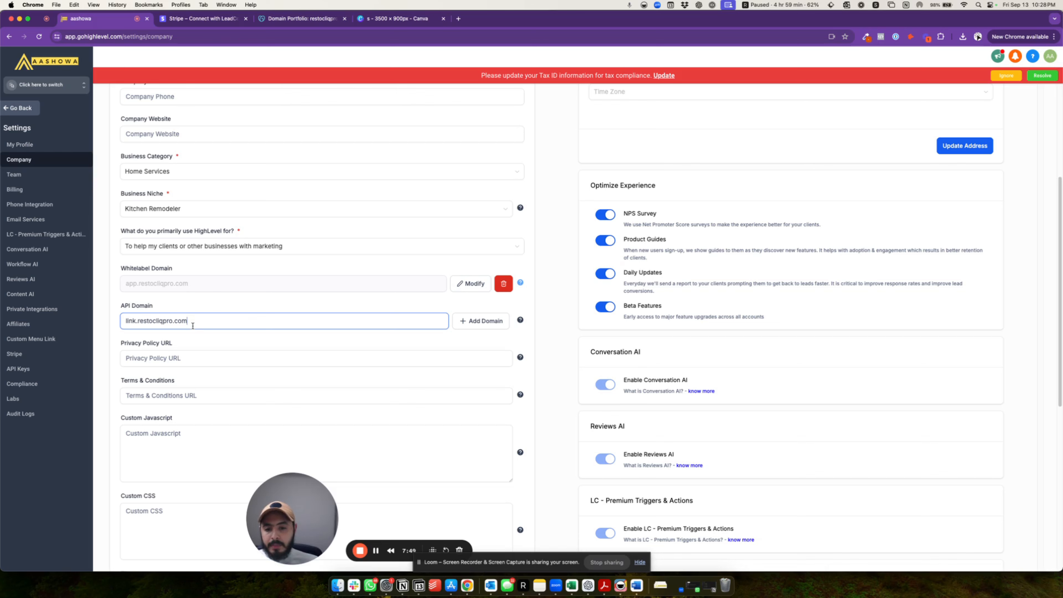
{"action": "left_click", "coordinate": [479, 321]}
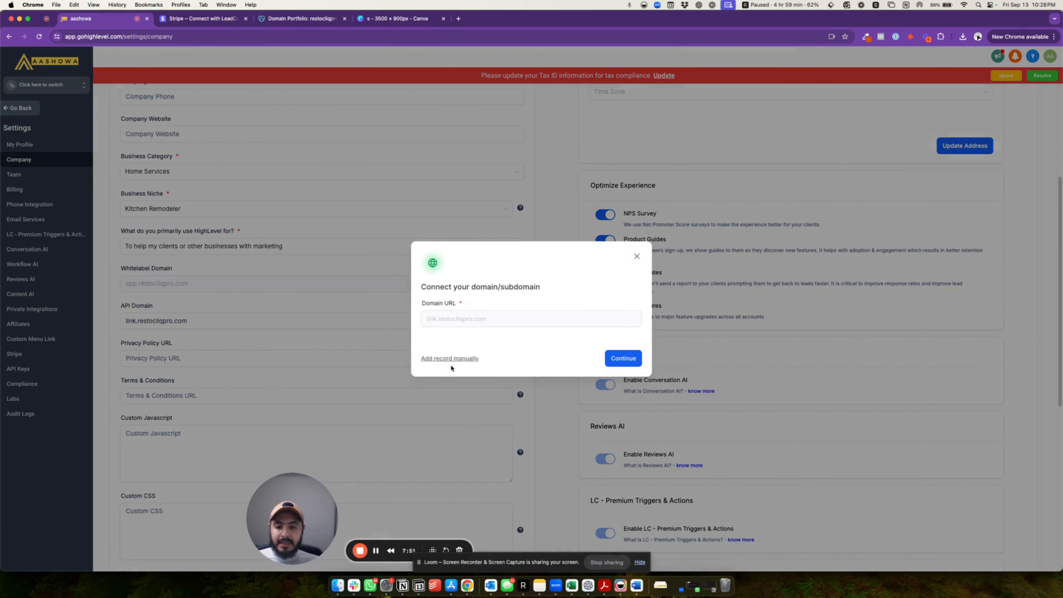
{"action": "left_click", "coordinate": [448, 359]}
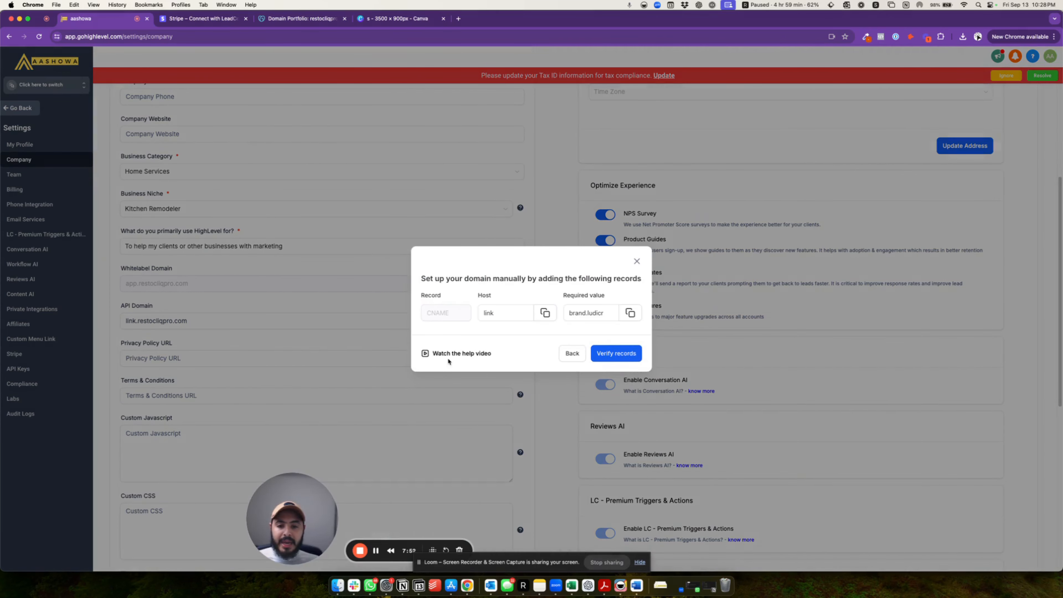
Step: Copy the host link from HighLevel and use it as the name of a new CNAME record for restocliqpro.com in GoDaddy
{"action": "left_click", "coordinate": [544, 314]}
{"action": "left_click", "coordinate": [310, 18]}
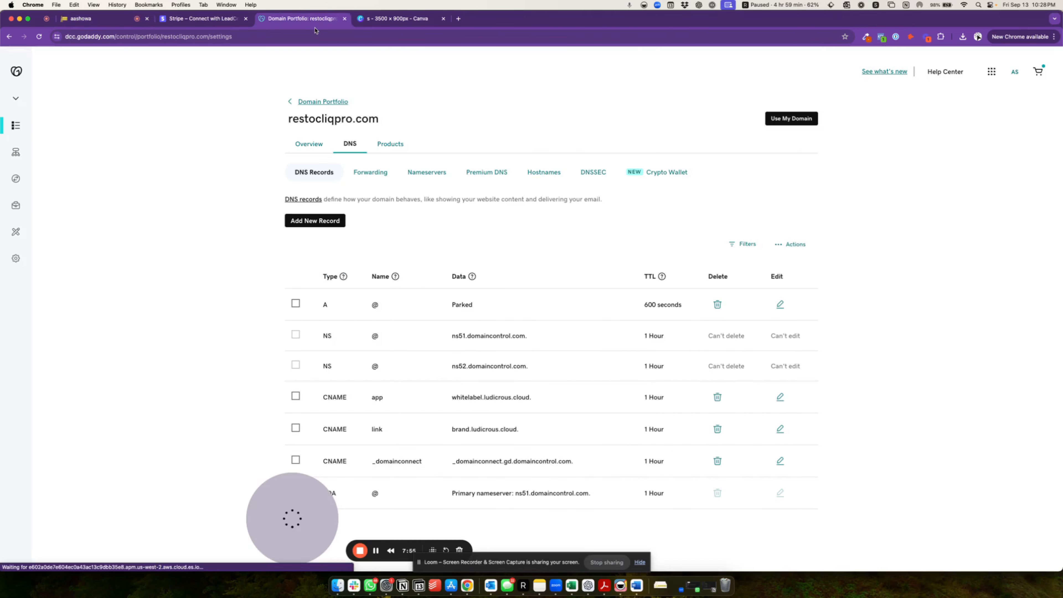
{"action": "left_click", "coordinate": [315, 220]}
{"action": "left_click", "coordinate": [321, 279]}
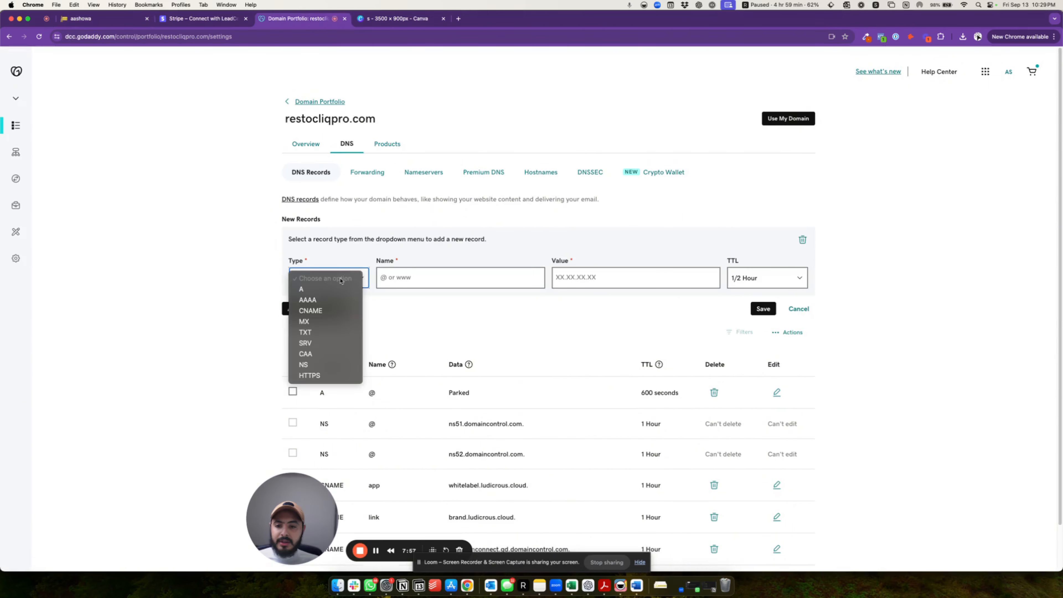
{"action": "left_click", "coordinate": [310, 310]}
{"action": "left_click", "coordinate": [482, 277]}
{"action": "key", "text": "super+v"}
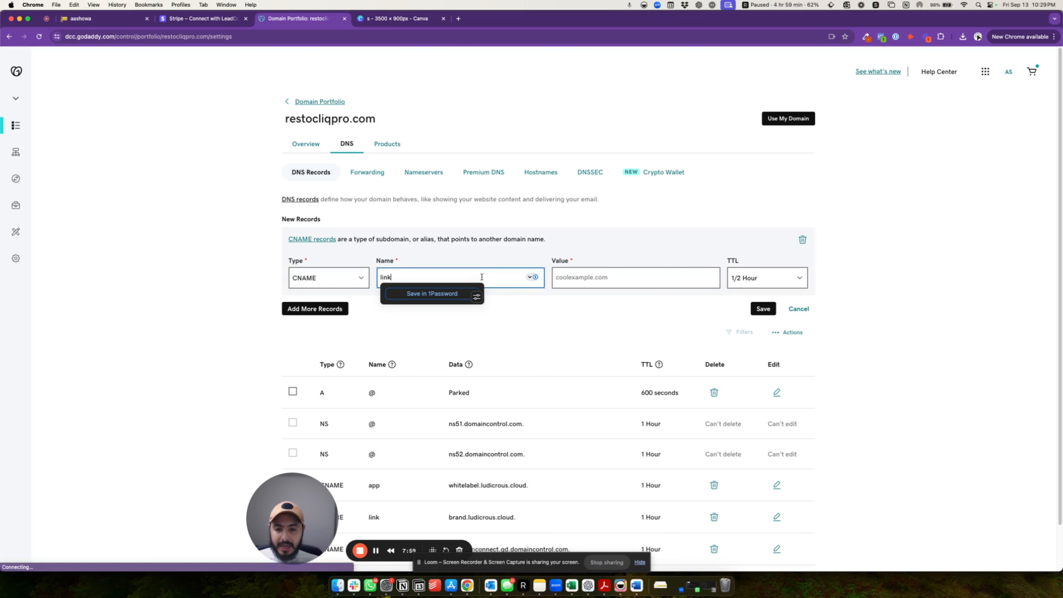
Step: Copy the required value brand.ludicrous.cloud from HighLevel into the new GoDaddy CNAME record and try to save it
{"action": "left_click", "coordinate": [90, 20]}
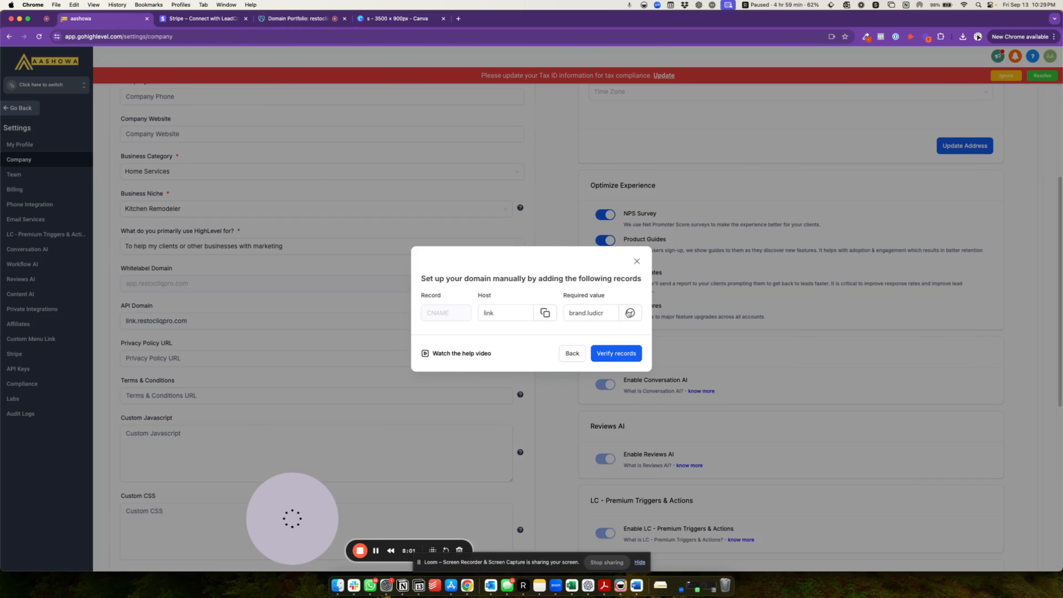
{"action": "left_click", "coordinate": [306, 20]}
{"action": "left_click", "coordinate": [624, 279]}
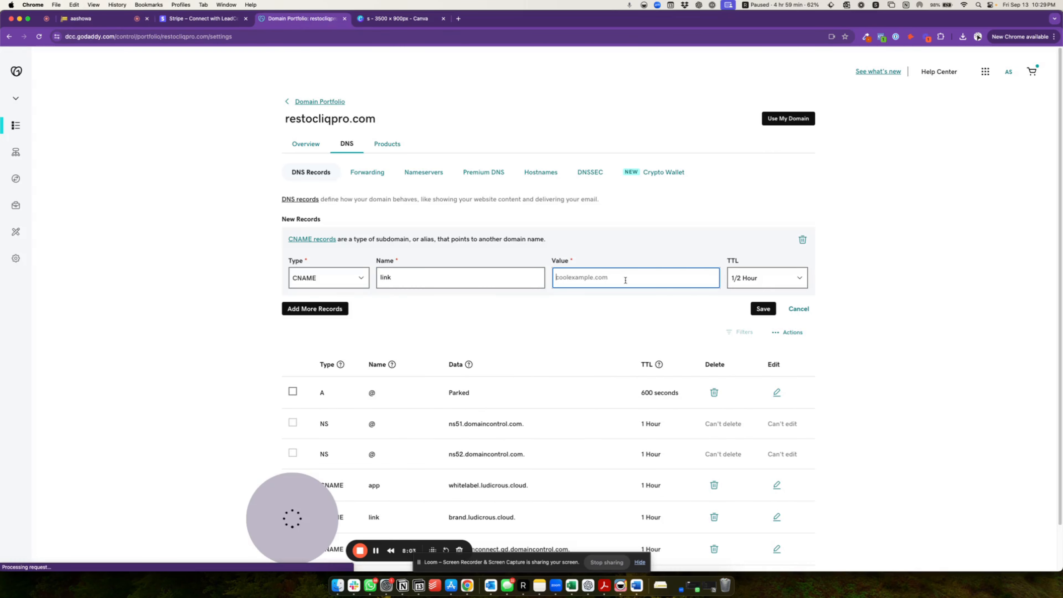
{"action": "key", "text": "super+v"}
{"action": "left_click", "coordinate": [763, 308]}
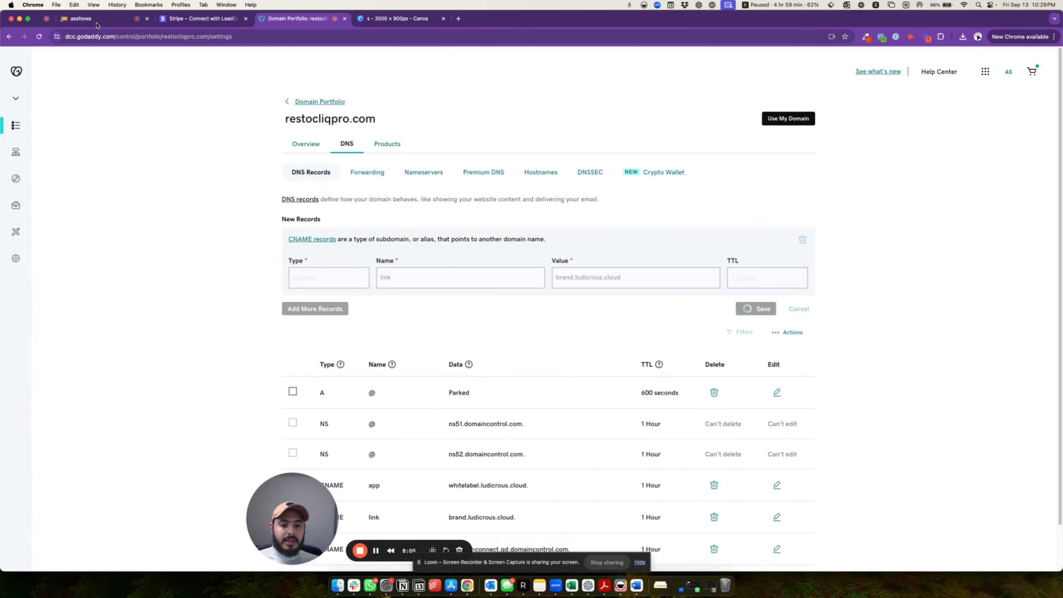
Step: Compare the new link record with the existing DNS records and discard the unsaved record
{"action": "left_click", "coordinate": [420, 209]}
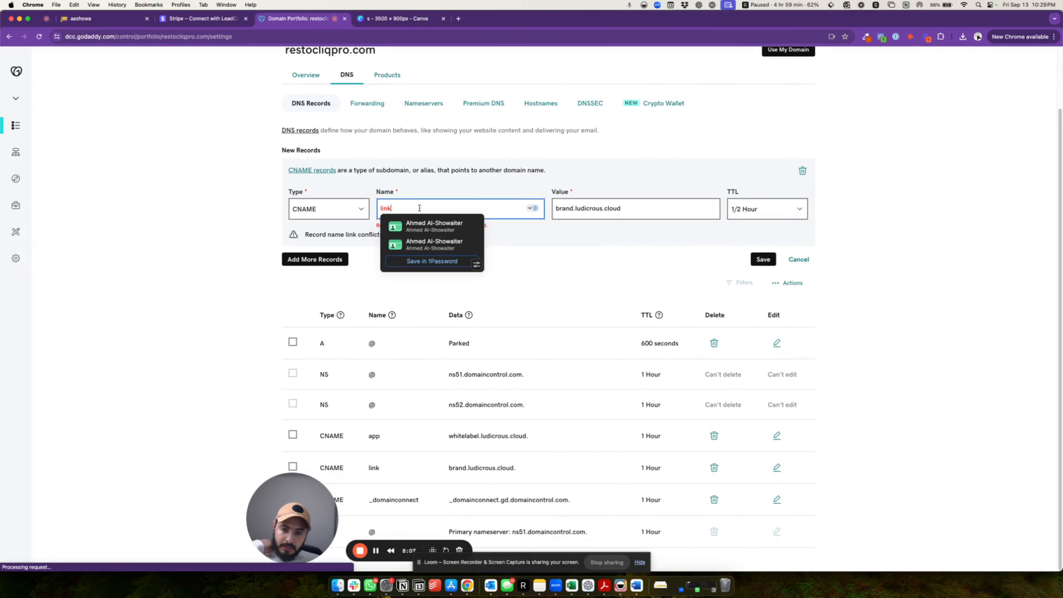
{"action": "left_click", "coordinate": [515, 475]}
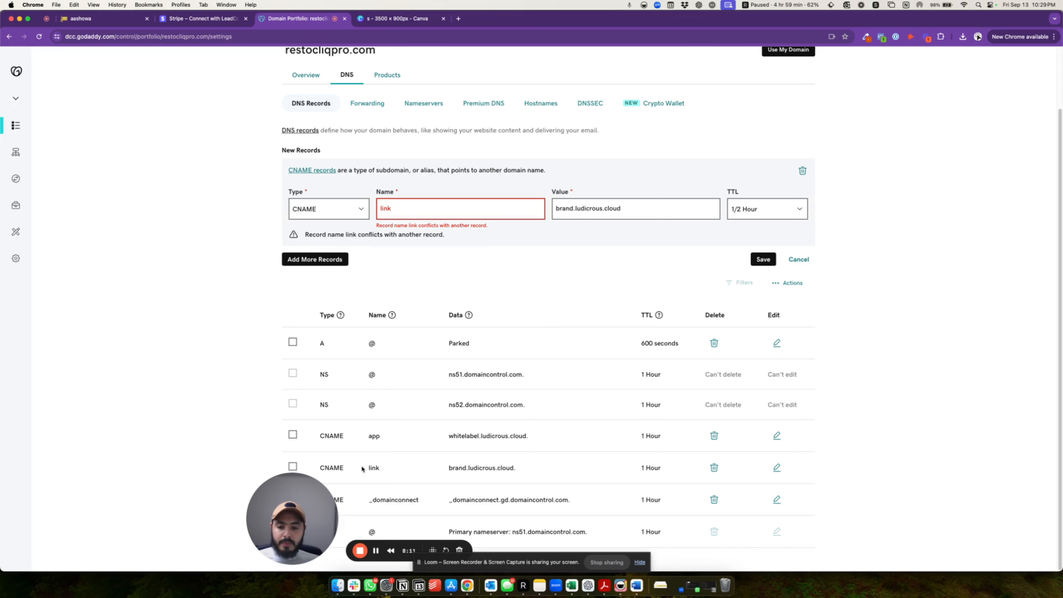
{"action": "left_click", "coordinate": [805, 260]}
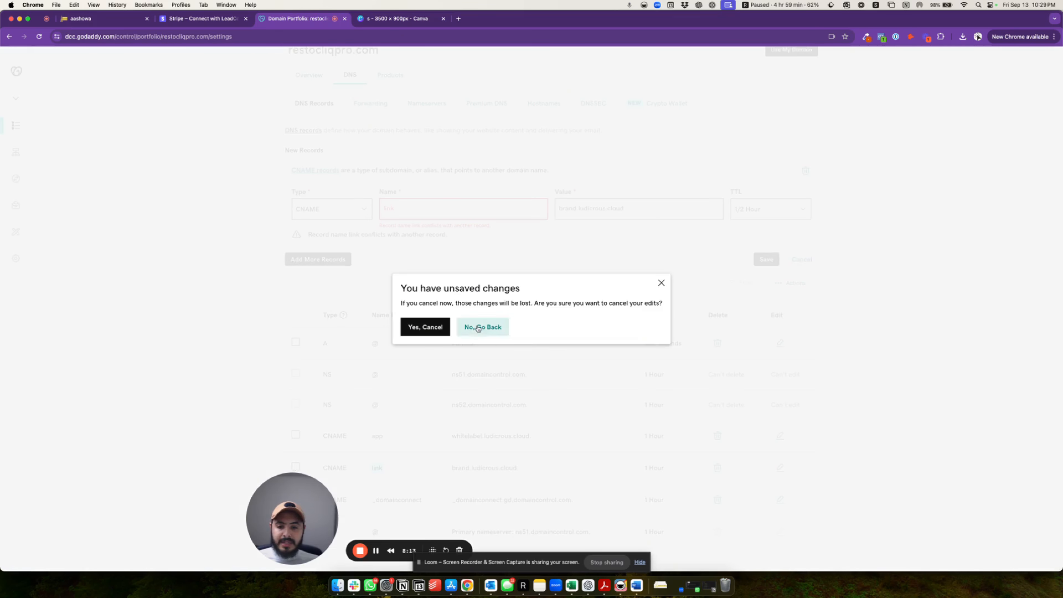
{"action": "left_click", "coordinate": [426, 327]}
Step: Check the existing link CNAME record's data in GoDaddy, and verify the API domain's DNS records in HighLevel
{"action": "left_click_drag", "start_coordinate": [452, 429], "coordinate": [533, 433]}
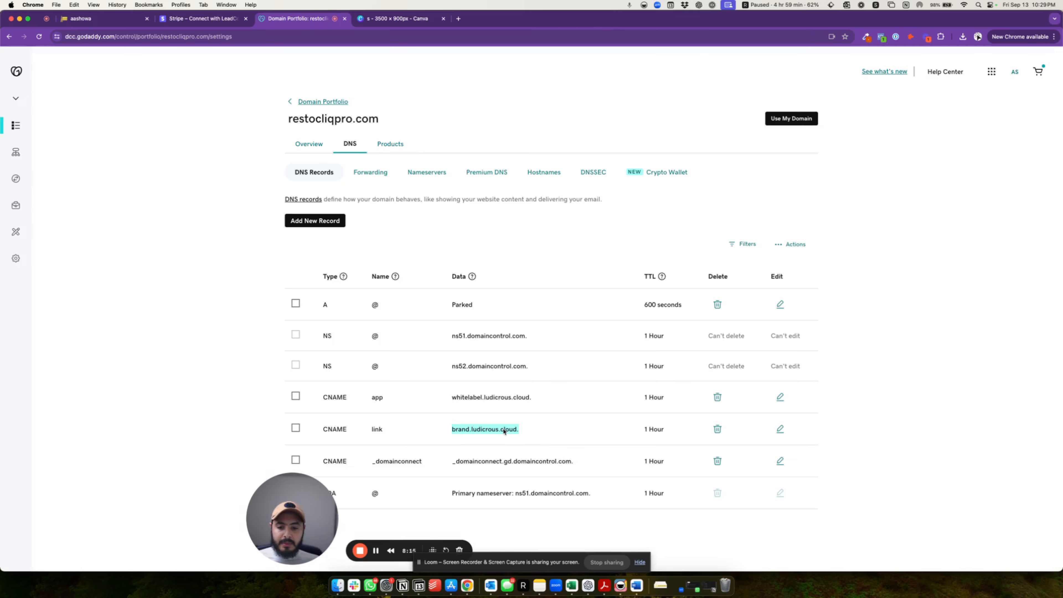
{"action": "left_click", "coordinate": [108, 25]}
{"action": "left_click", "coordinate": [613, 354]}
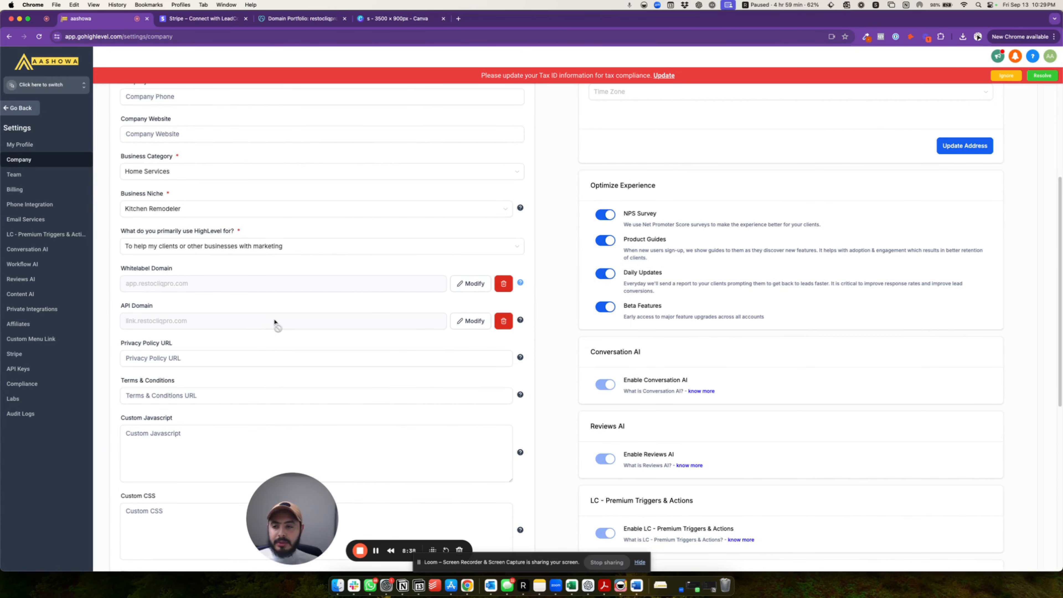
Step: Open app.restocliqpro.com in a new browser tab and examine the whitelabel domain in the agency dashboard's address
{"action": "left_click", "coordinate": [459, 19]}
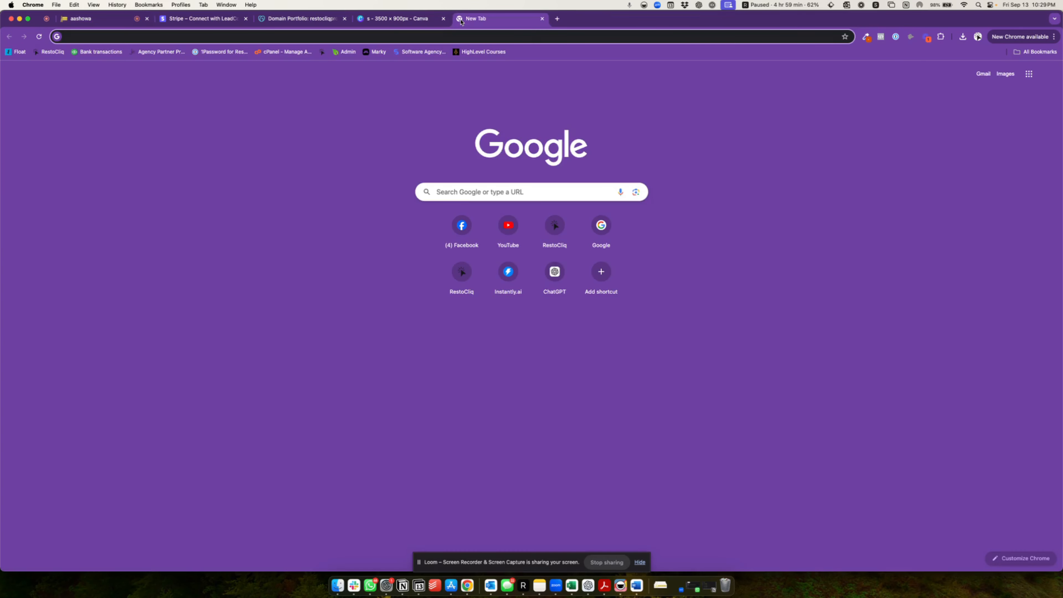
{"action": "type", "text": "app.restocliq"}
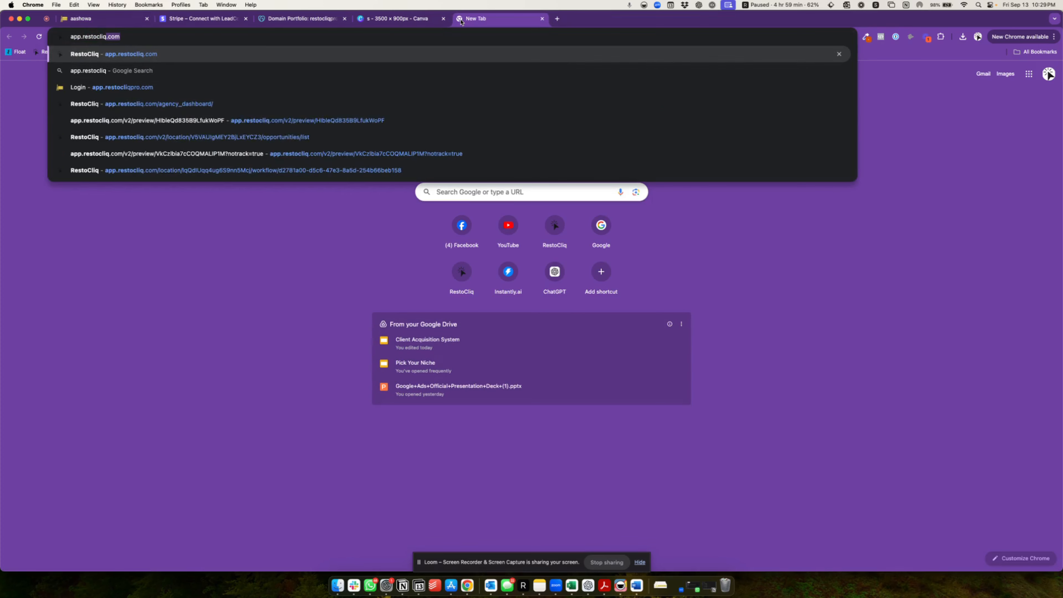
{"action": "type", "text": "pro.co"}
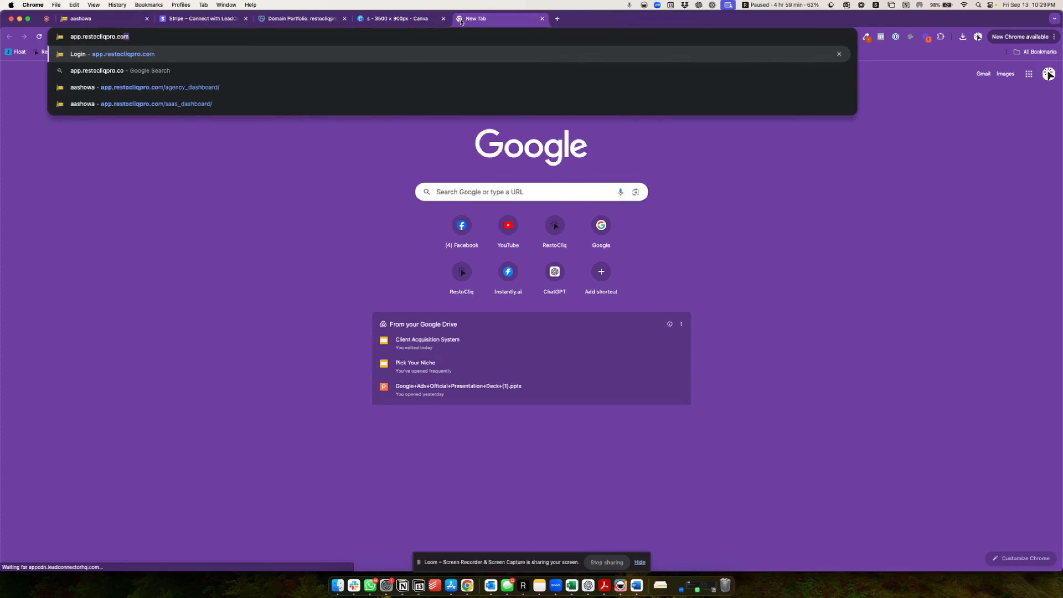
{"action": "key", "text": "Return"}
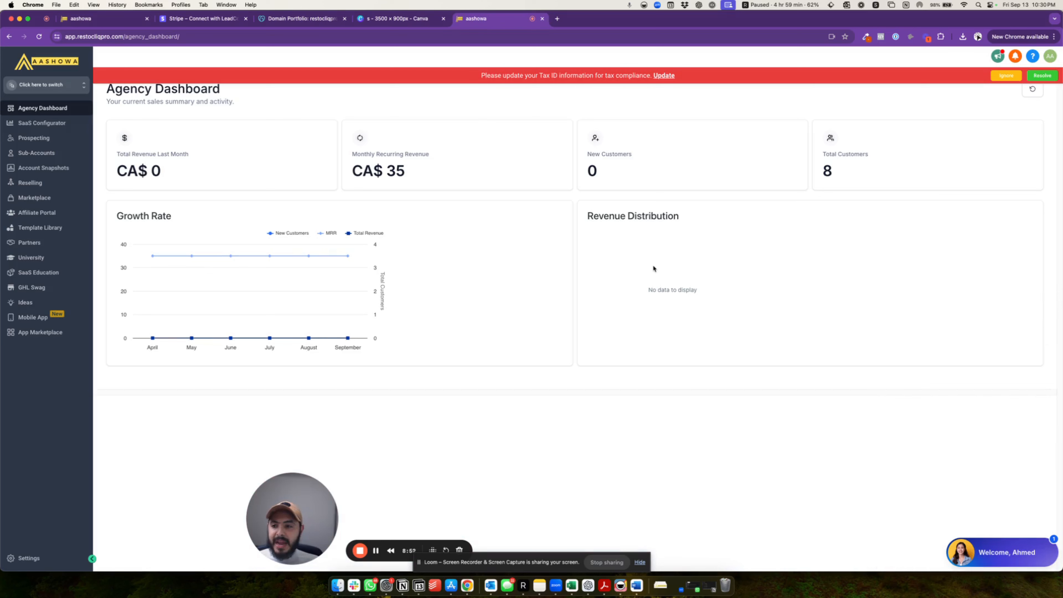
{"action": "left_click", "coordinate": [69, 36]}
{"action": "left_click", "coordinate": [144, 37]}
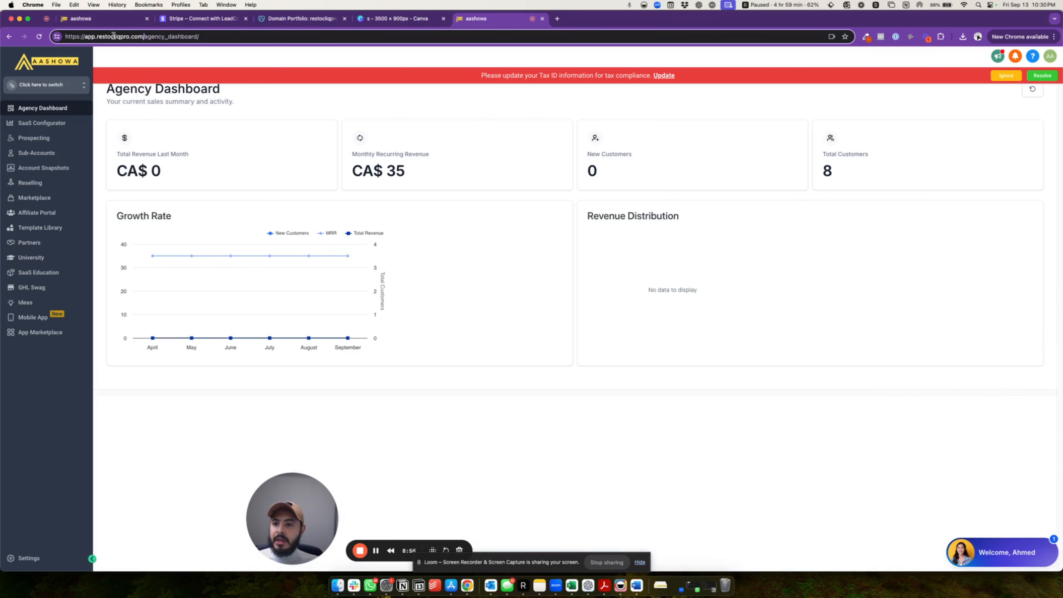
{"action": "left_click", "coordinate": [84, 36], "text": "shift"}
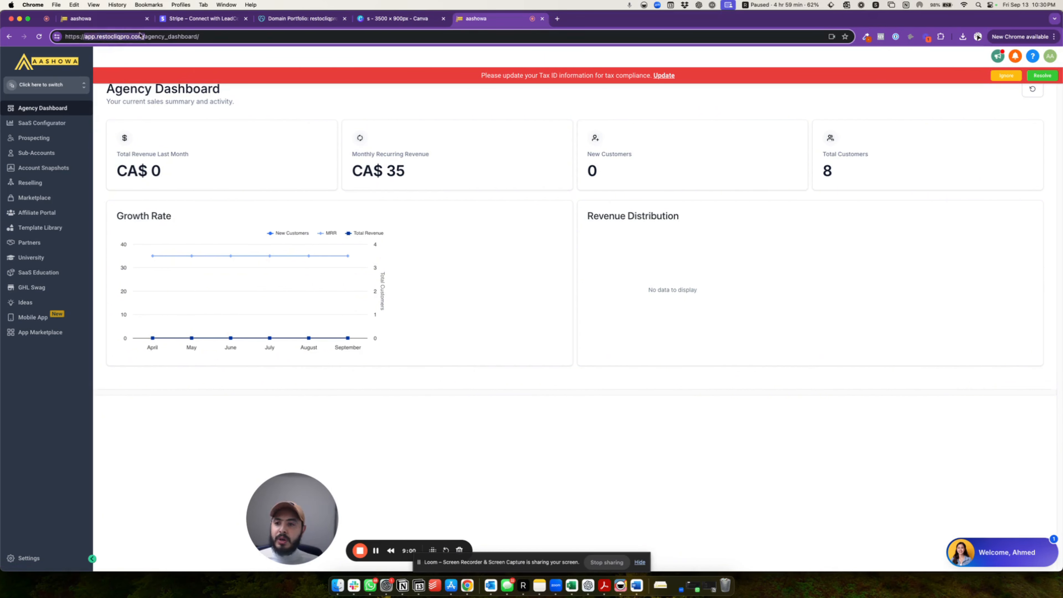
{"action": "left_click", "coordinate": [140, 36]}
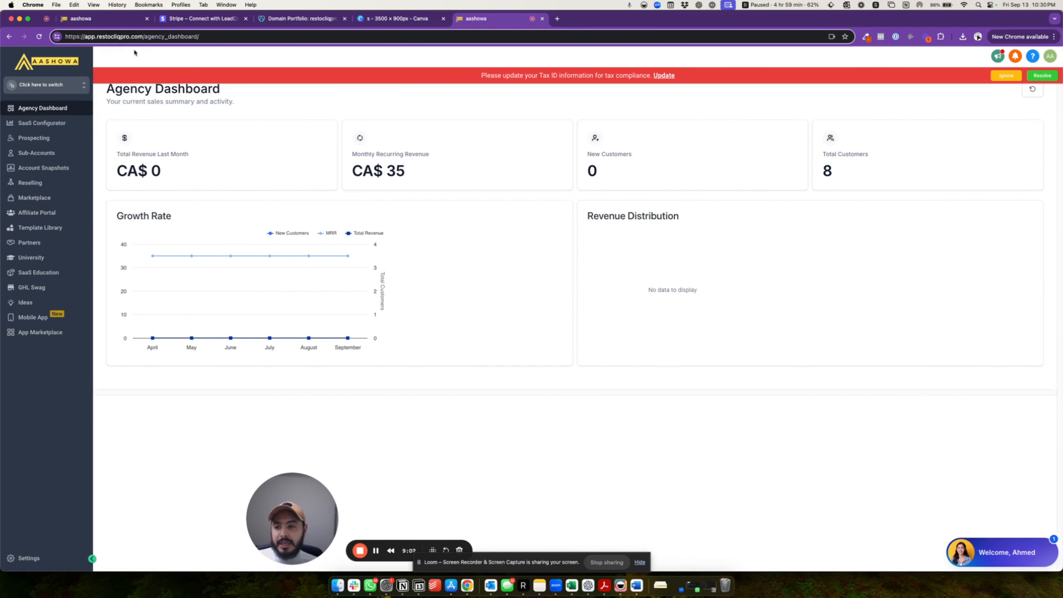